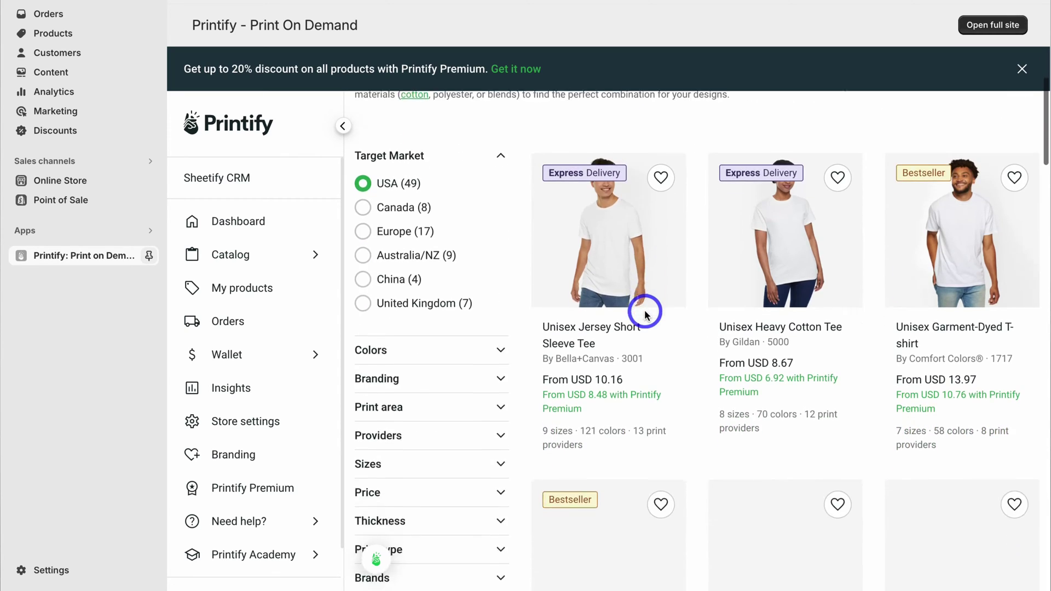
scroll(748, 263, "down", 3)
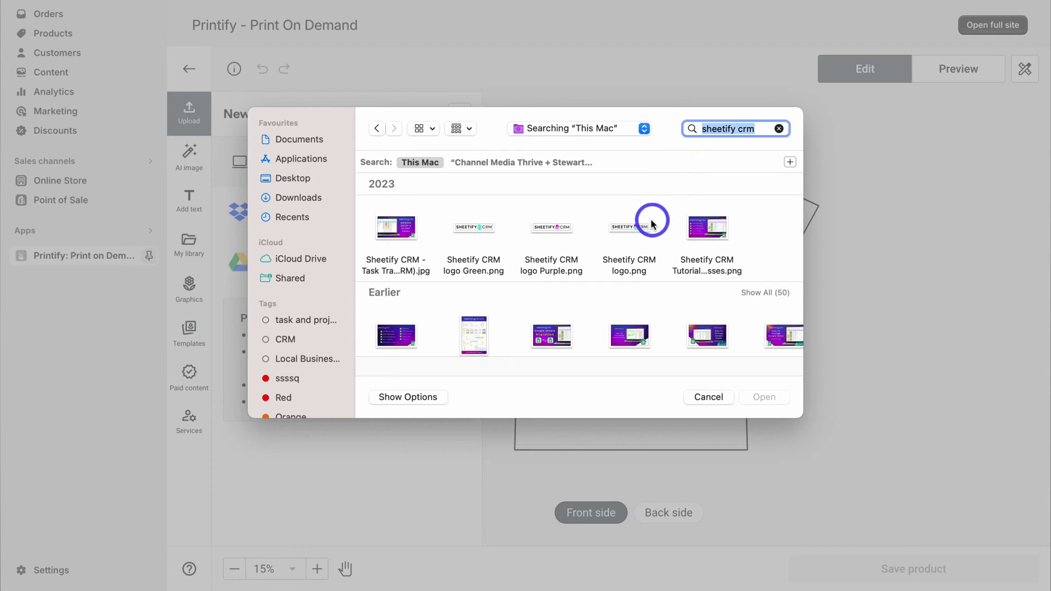
Upload Sheetify CRM logo.png onto the white T-shirt and enlarge it across the front print area.
left_click(643, 226)
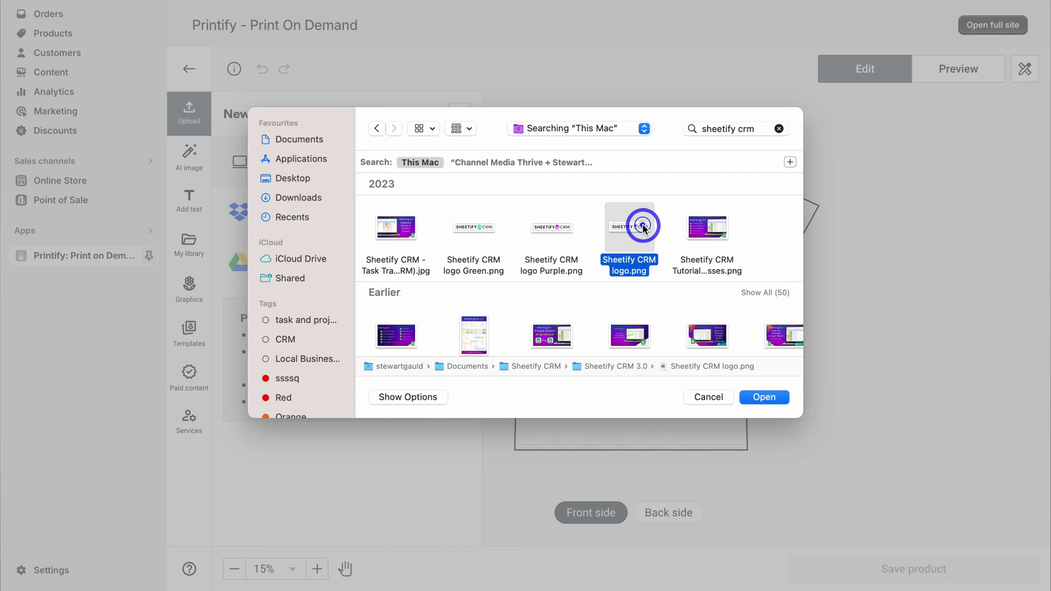
left_click(761, 396)
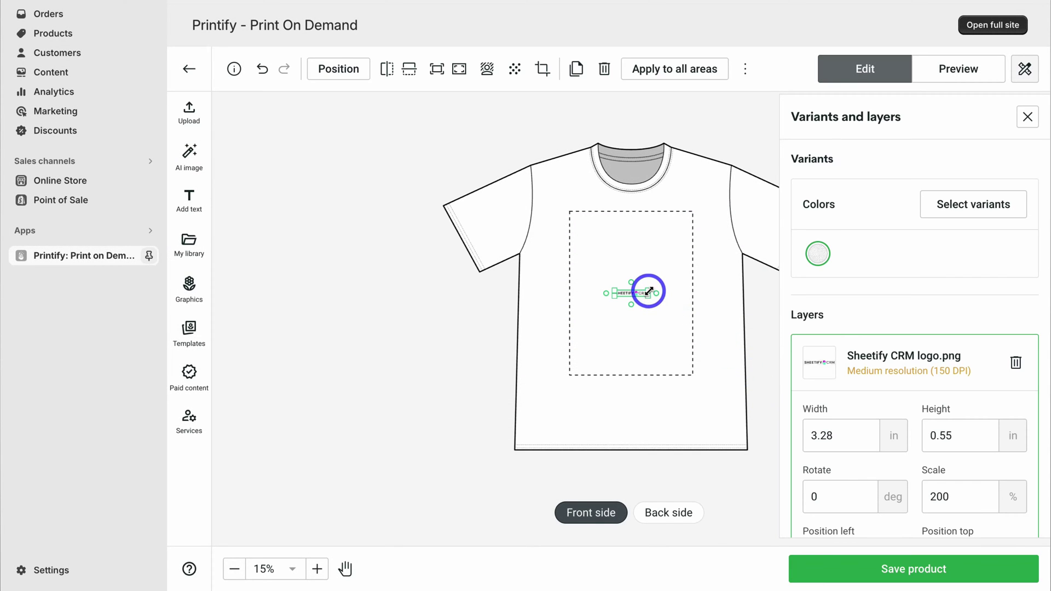
left_click_drag(649, 291, 637, 264)
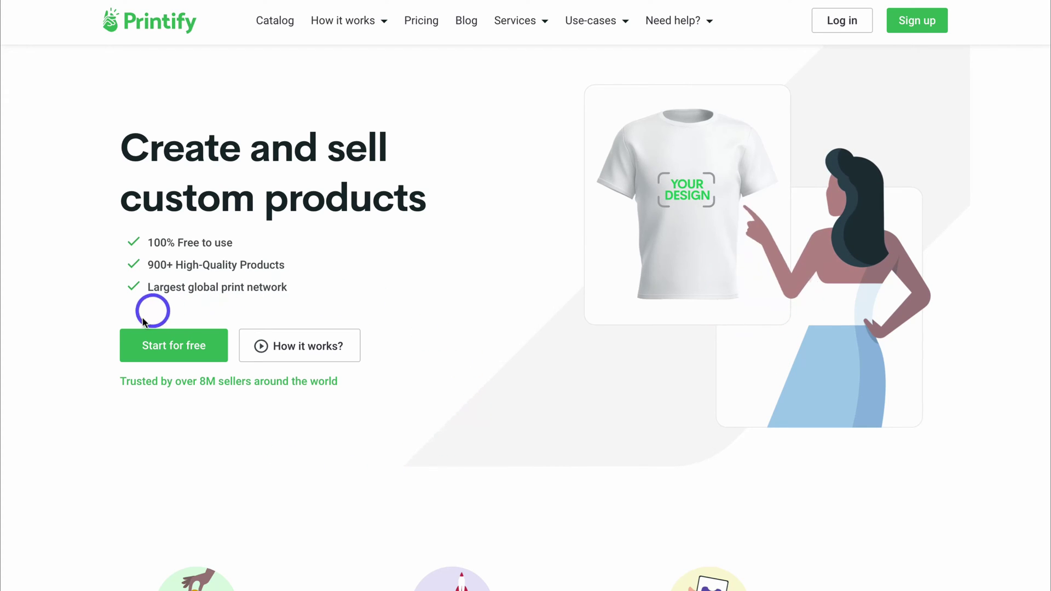
Sign up for a free Printify account with Continue with Google, choosing and confirming the Google account.
left_click(193, 347)
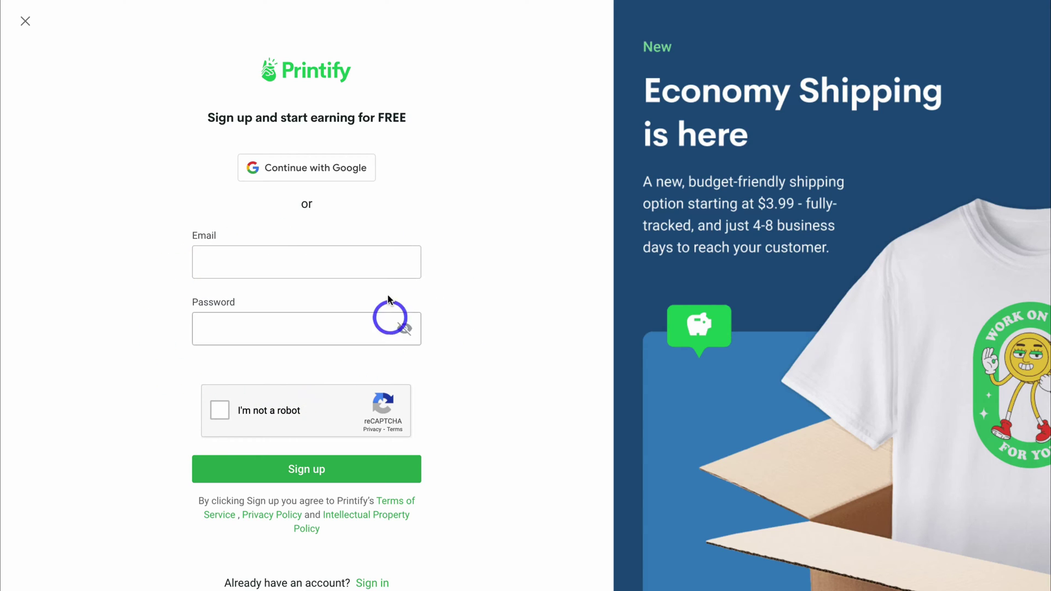
left_click(328, 169)
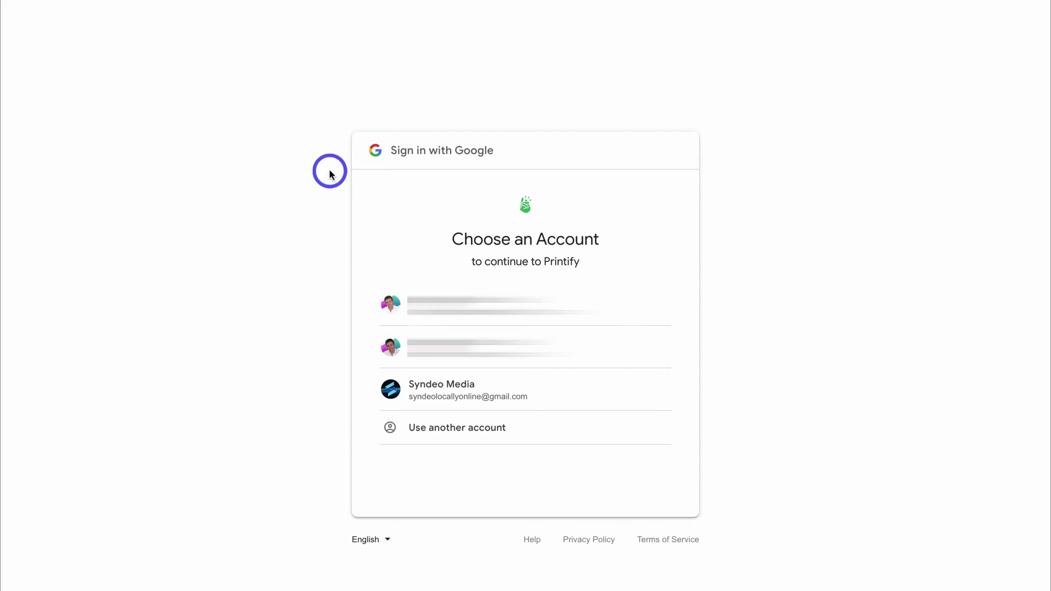
left_click(580, 393)
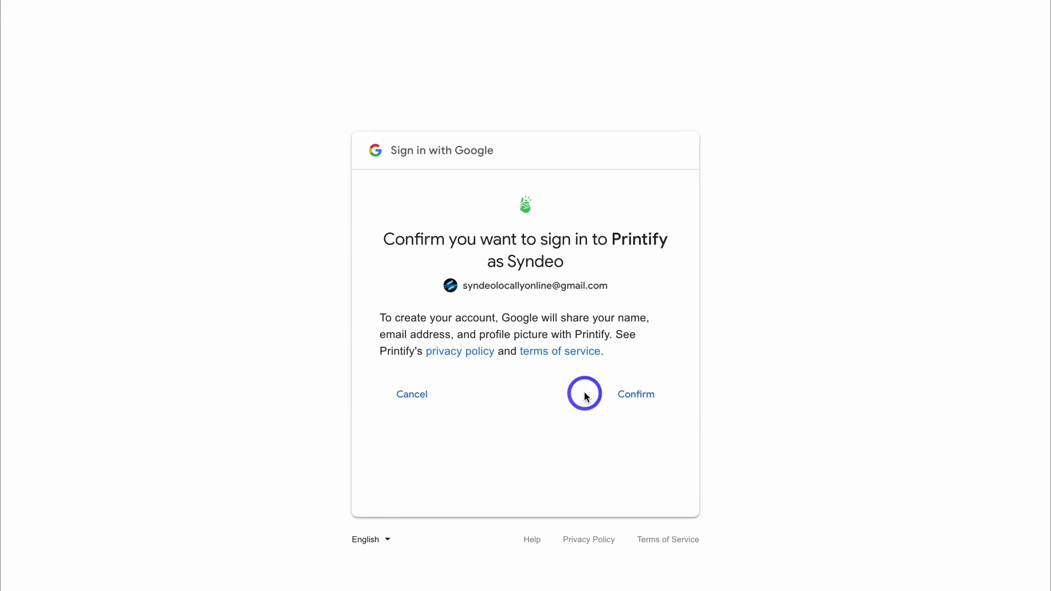
left_click(632, 394)
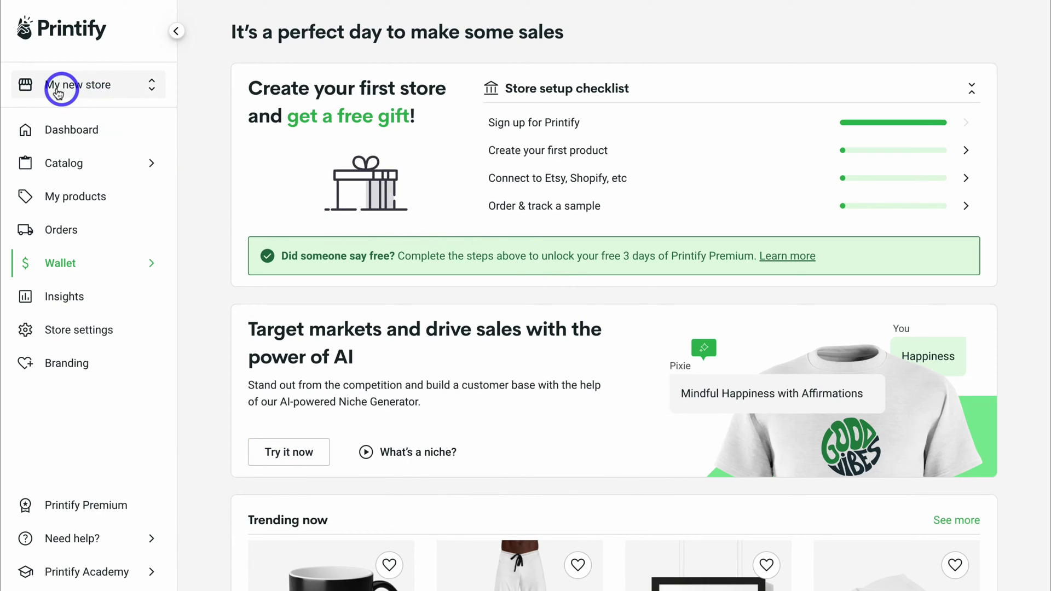
Add a new store from the store selector and start the Connect to Shopify option.
left_click(86, 91)
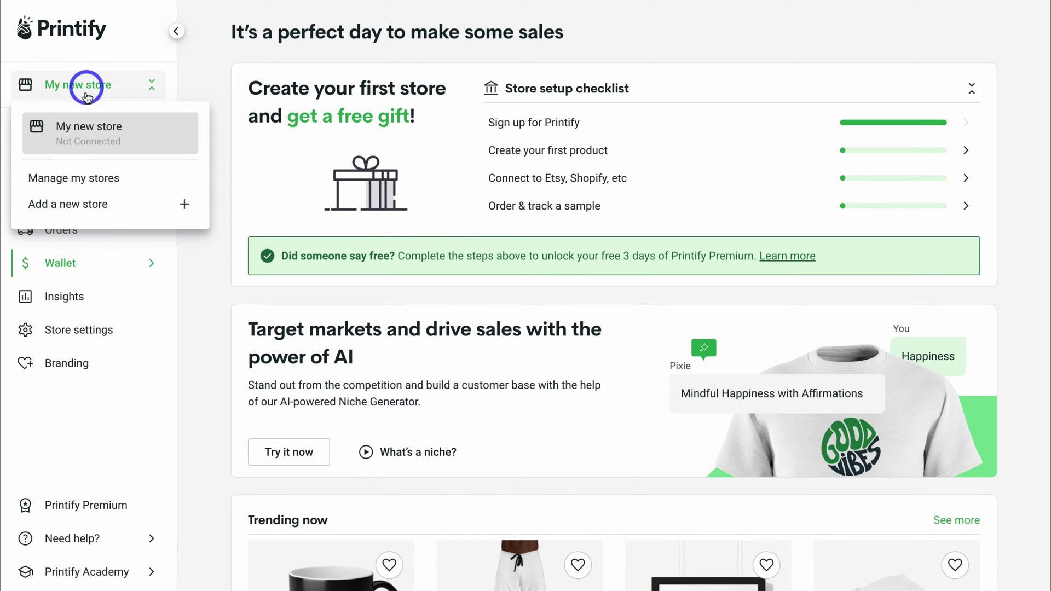
left_click(134, 203)
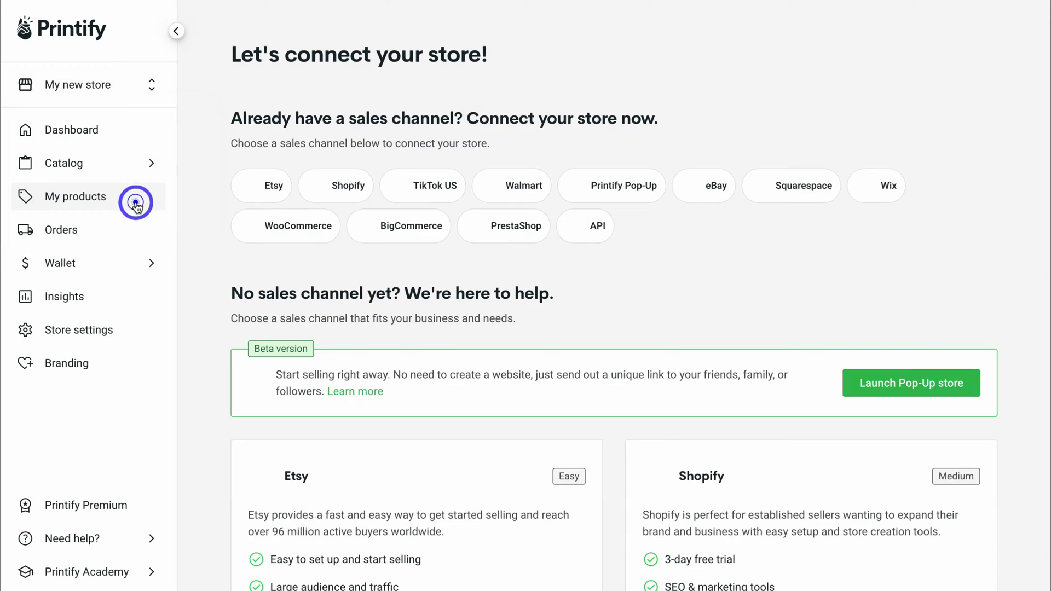
scroll(671, 288, "down", 3)
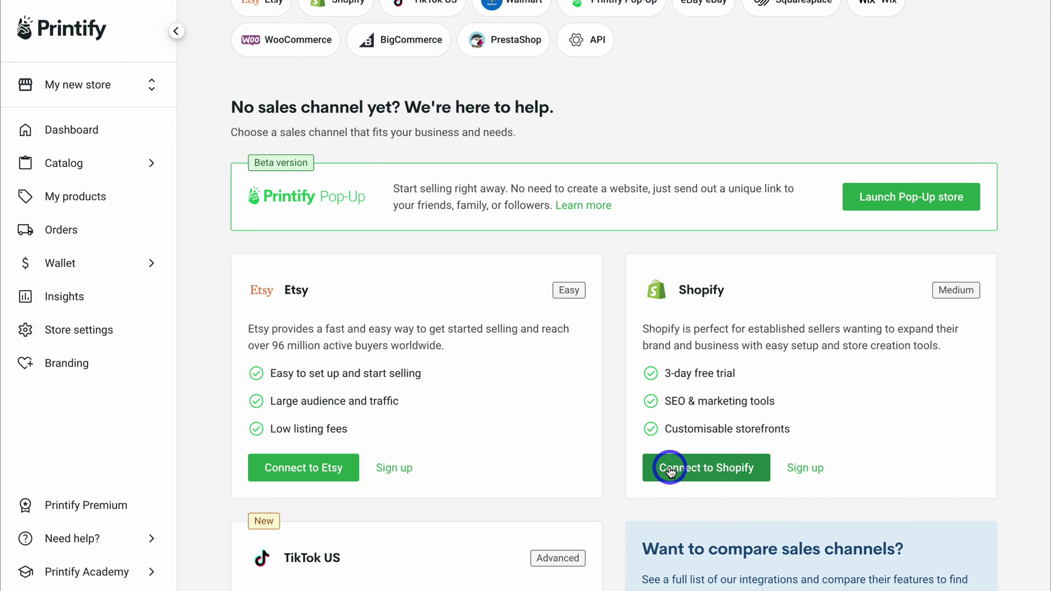
left_click(716, 468)
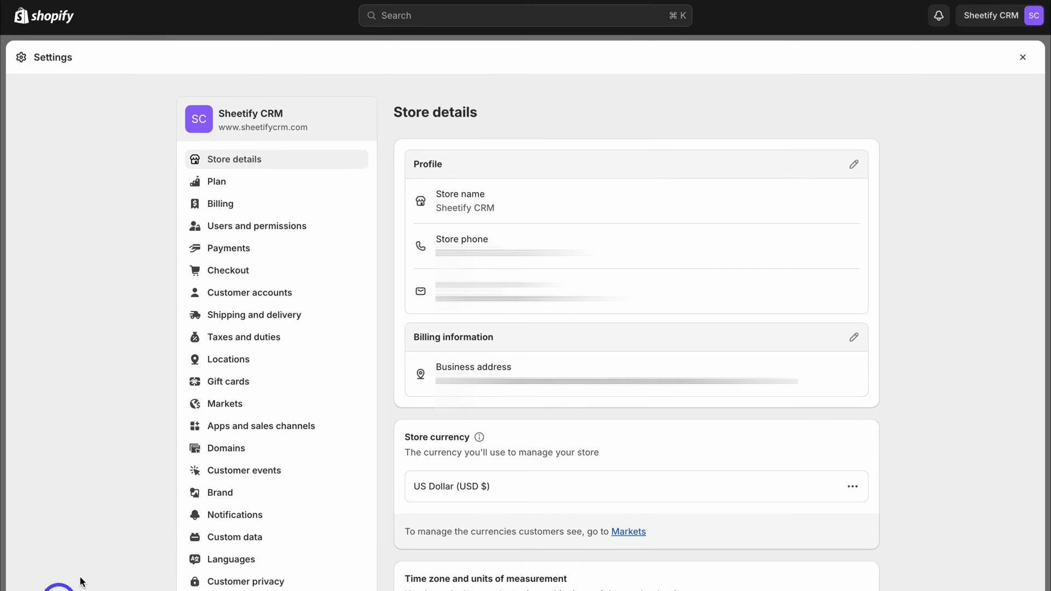
Copy the sheetifycrm.myshopify.com address from Shopify's Domains settings into Printify's store URL field.
left_click(267, 454)
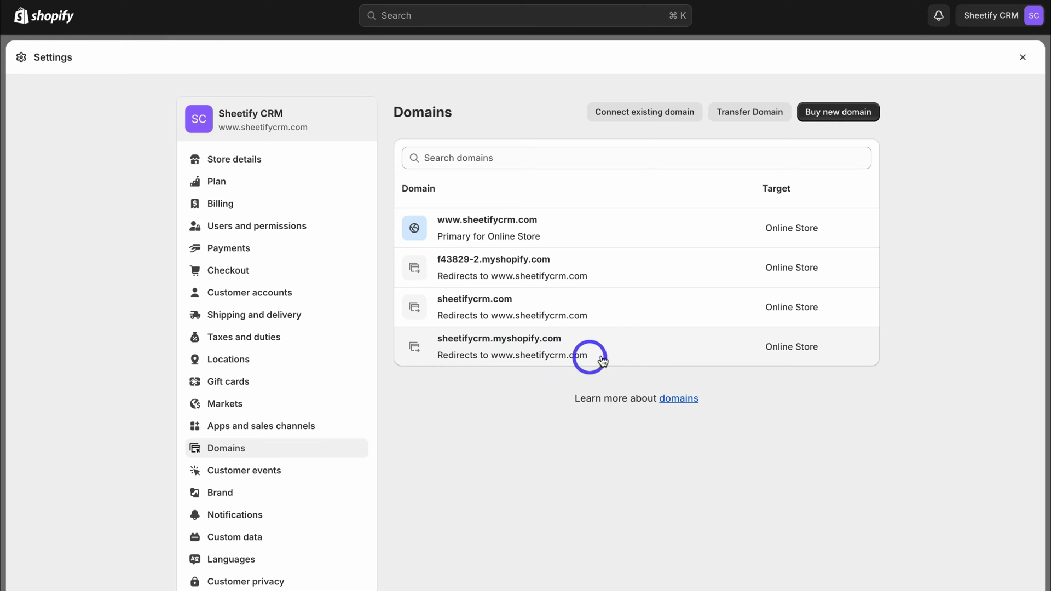
left_click(622, 348)
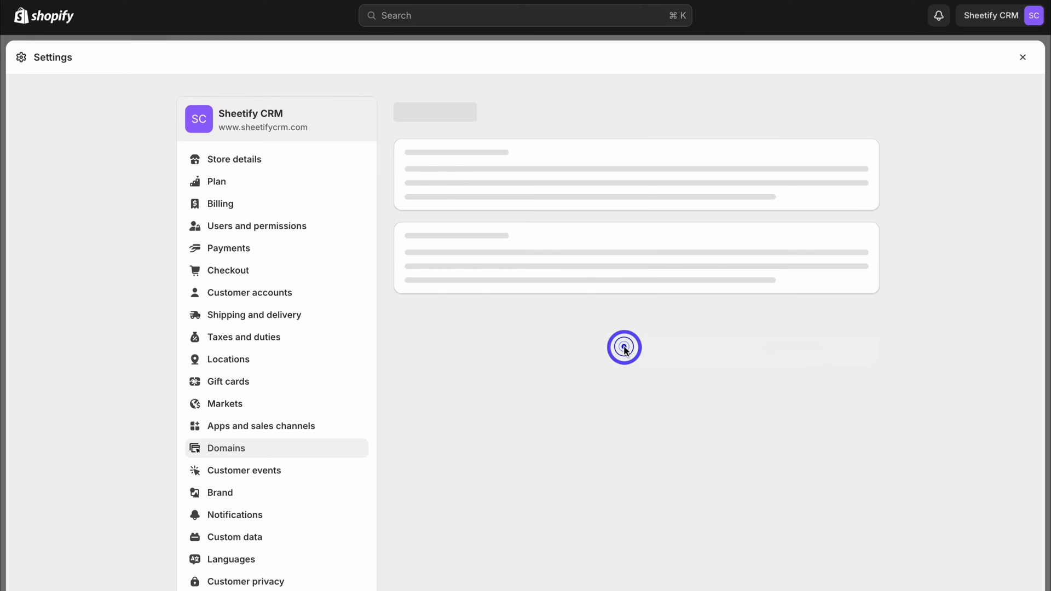
left_click_drag(605, 113, 419, 113)
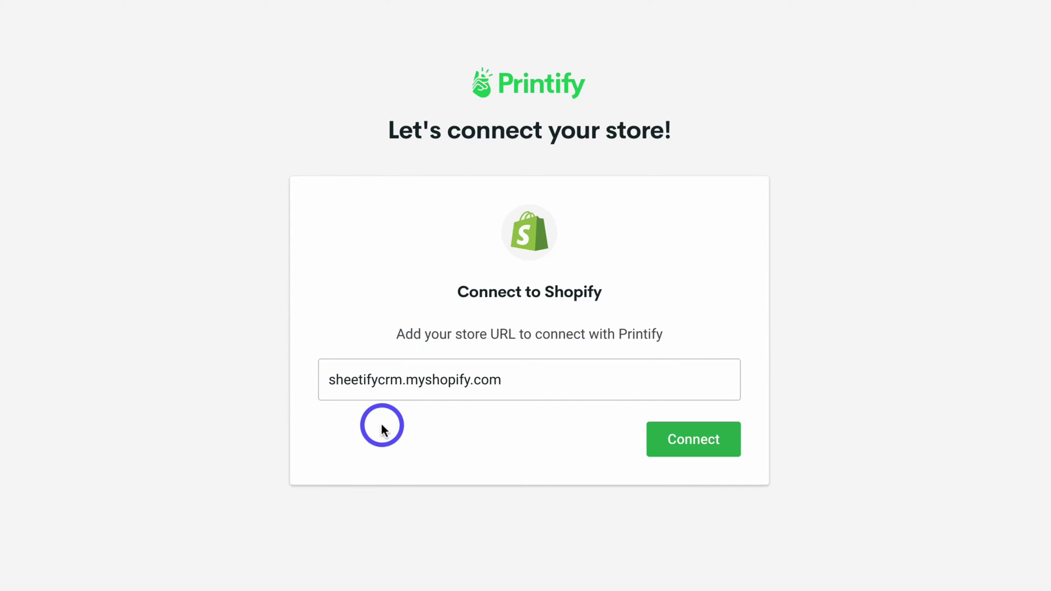
Submit the sheetifycrm.myshopify.com URL on the Connect to Shopify form.
left_click(674, 435)
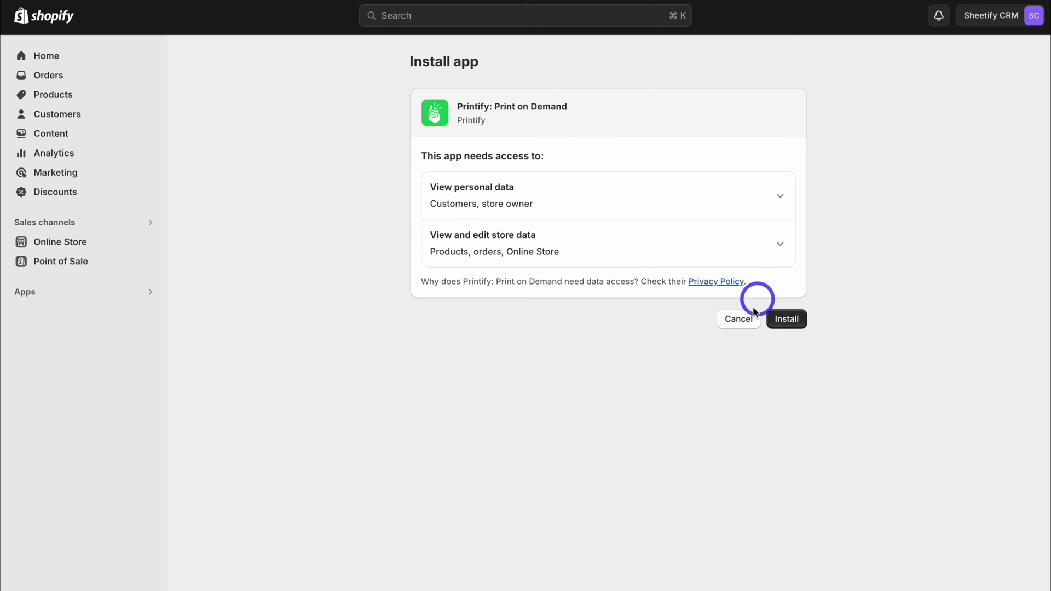
Install the Printify: Print on Demand app into the Sheetify CRM Shopify store.
left_click(786, 319)
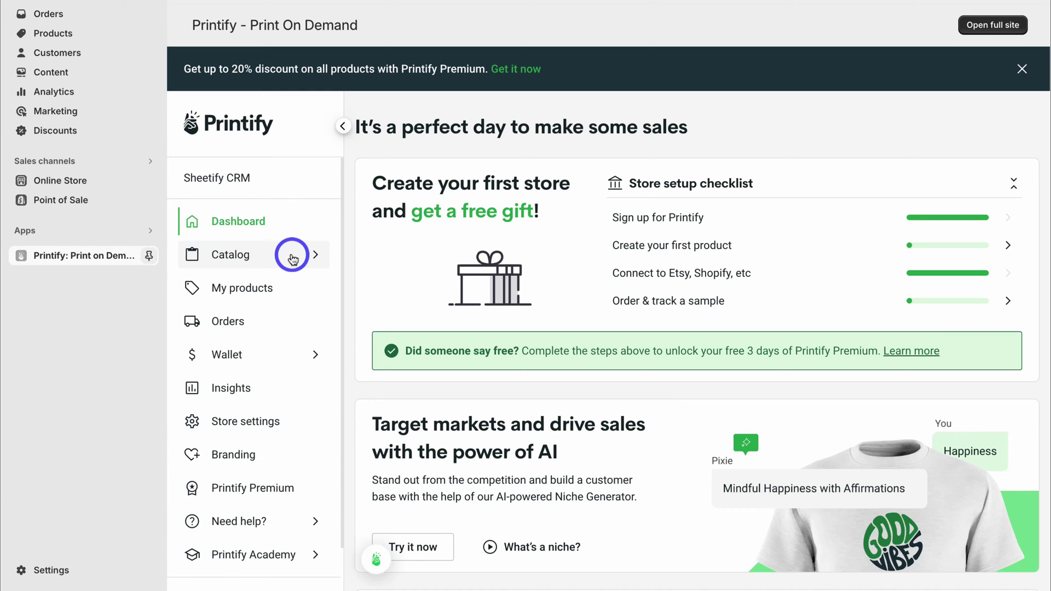
Browse Catalog > Men's Clothing > T-shirts down to the Unisex Softstyle T-Shirt.
left_click(293, 259)
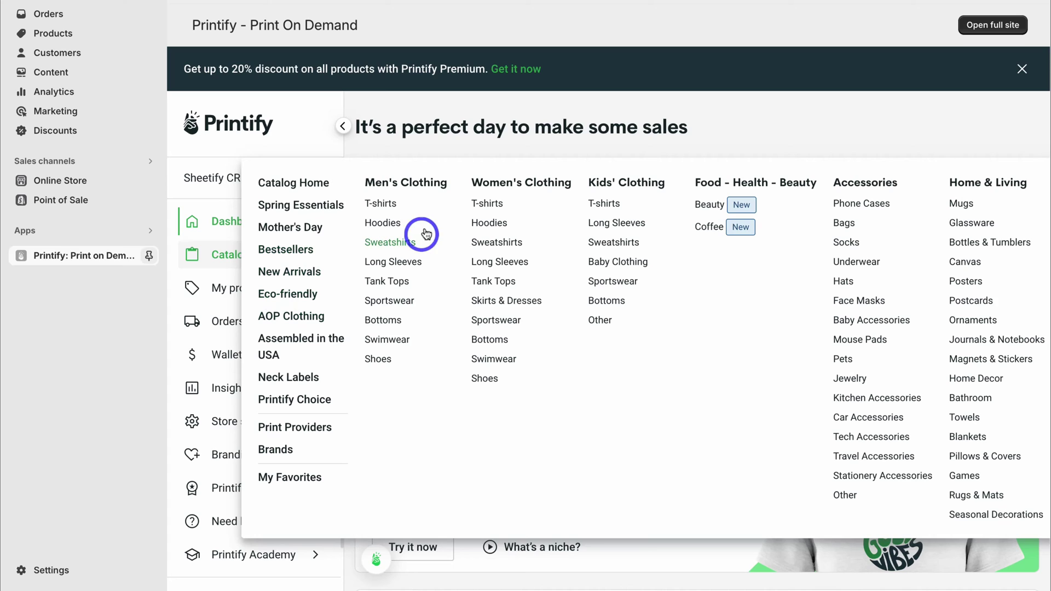
left_click(381, 205)
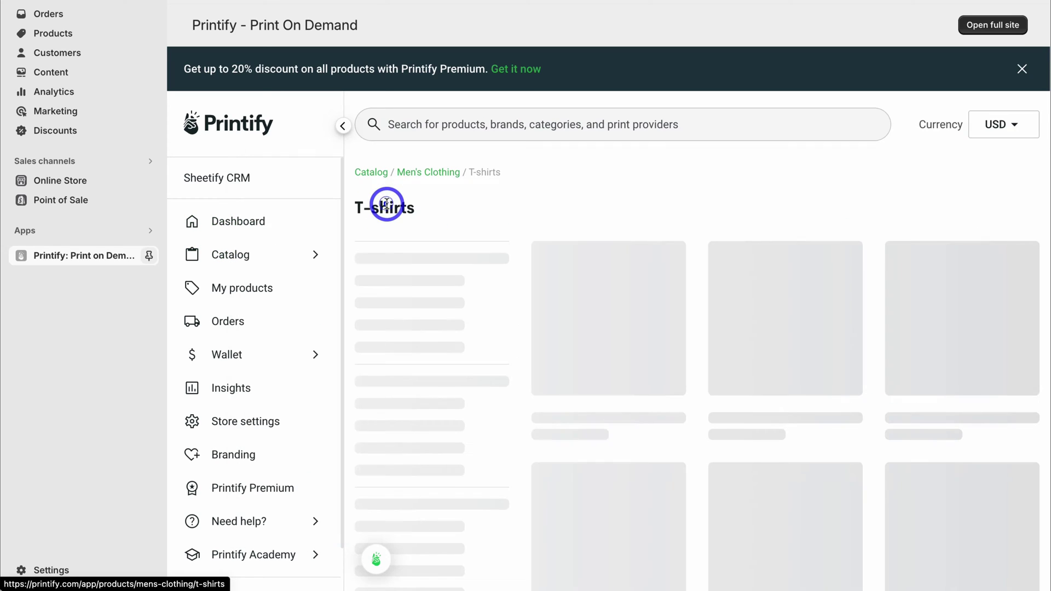
scroll(647, 307, "down", 4)
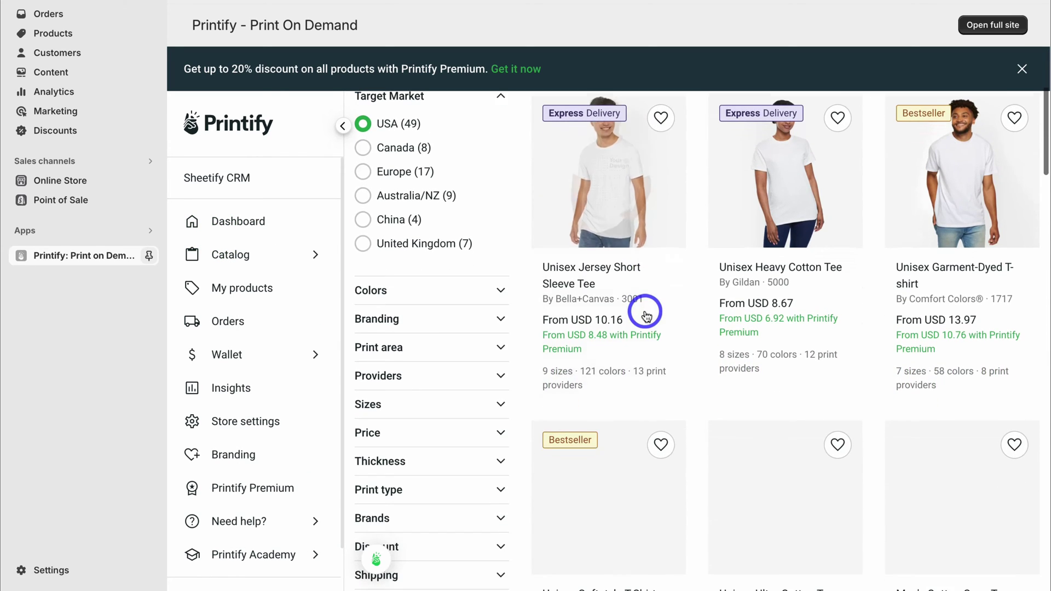
scroll(749, 272, "down", 3)
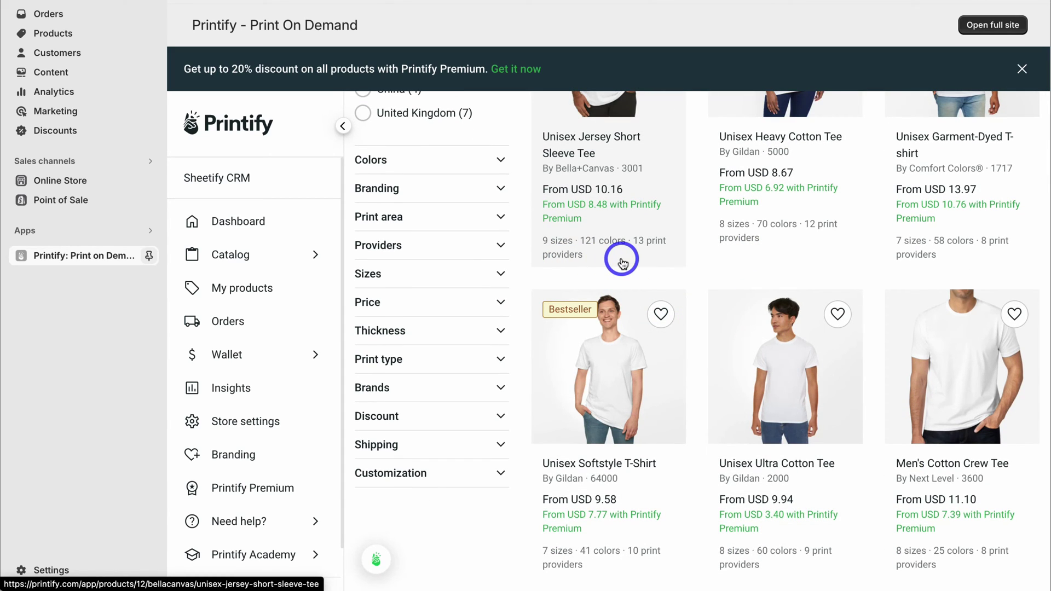
scroll(623, 260, "down", 3)
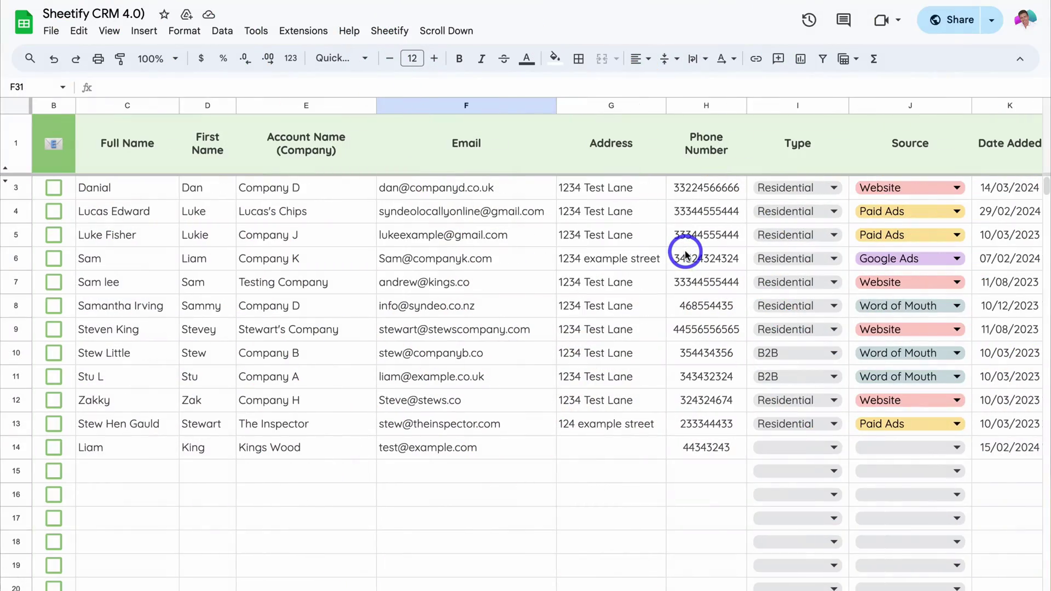
scroll(685, 254, "right", 5)
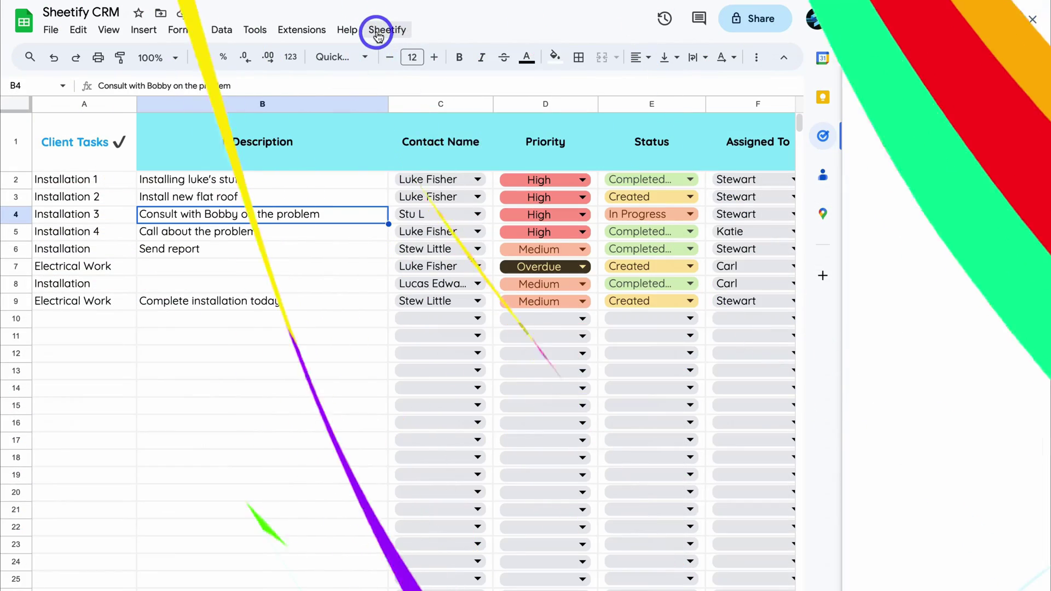
Add Installation 3 as a Sheetify client task and send Payment Reminder emails to the three checked contacts.
left_click(387, 30)
mouse_move(405, 55)
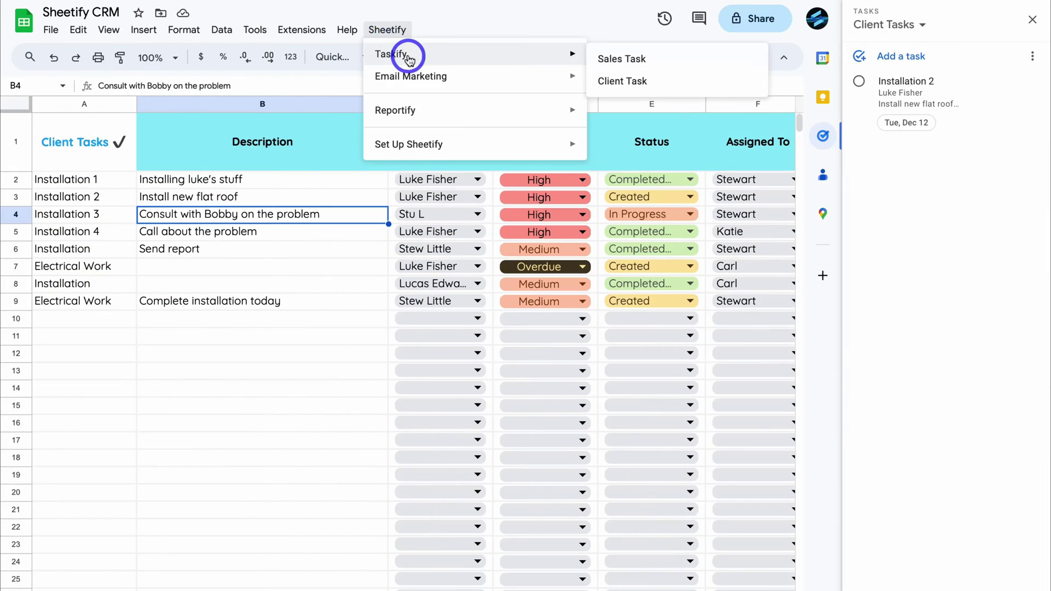
left_click(617, 82)
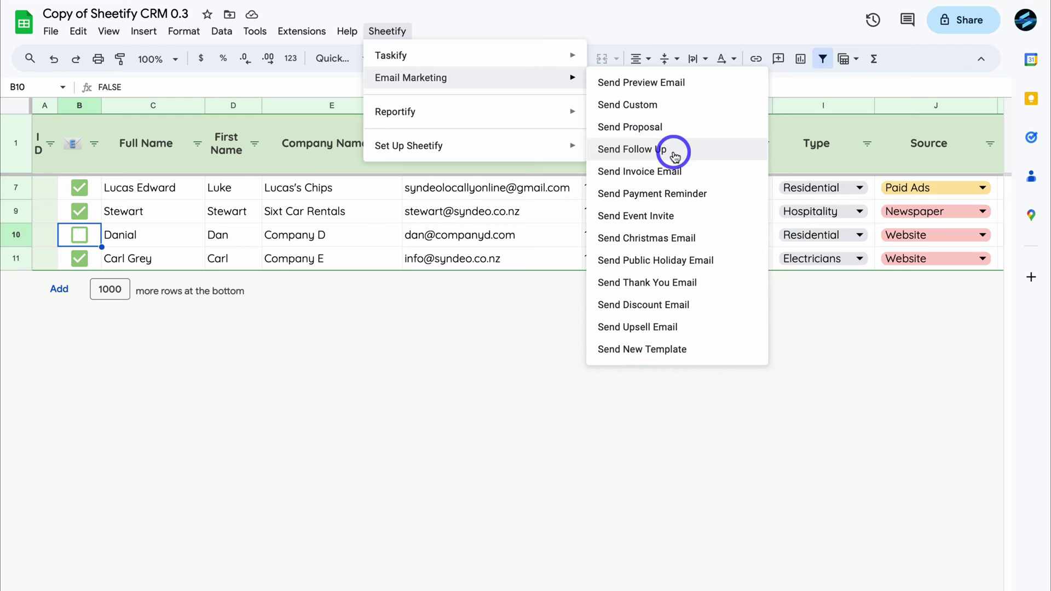
left_click(681, 194)
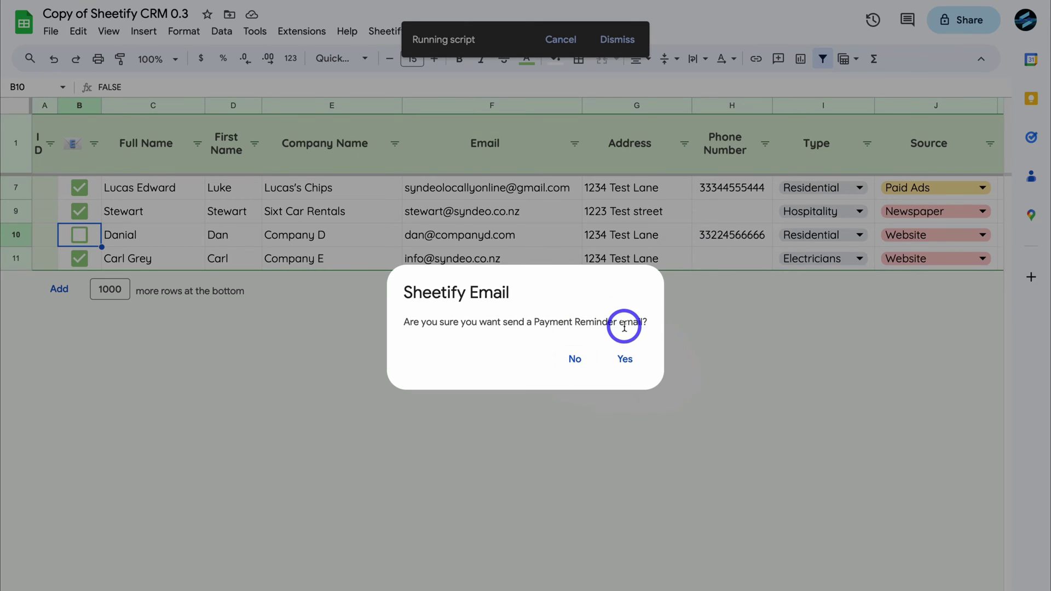
left_click(625, 359)
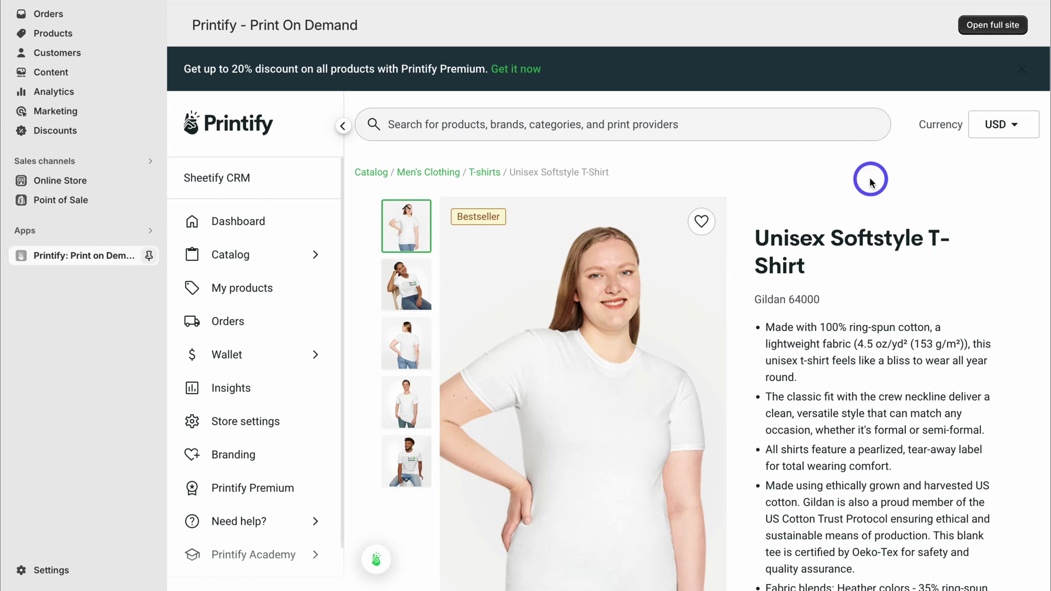
Start designing the Unisex Softstyle T-Shirt with print provider Awkward Styles.
scroll(871, 180, "down", 10)
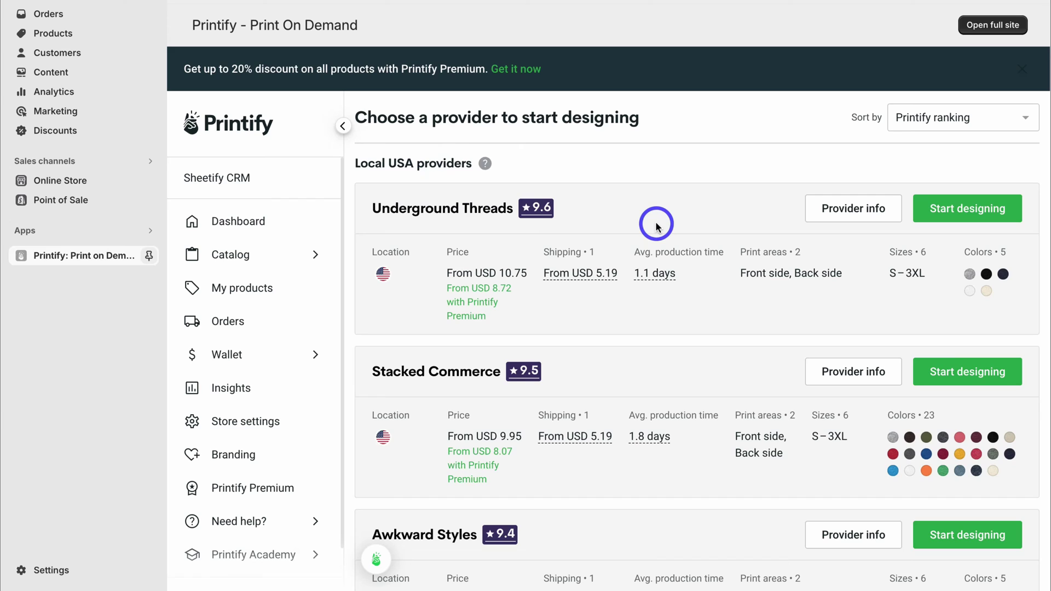
scroll(657, 224, "down", 6)
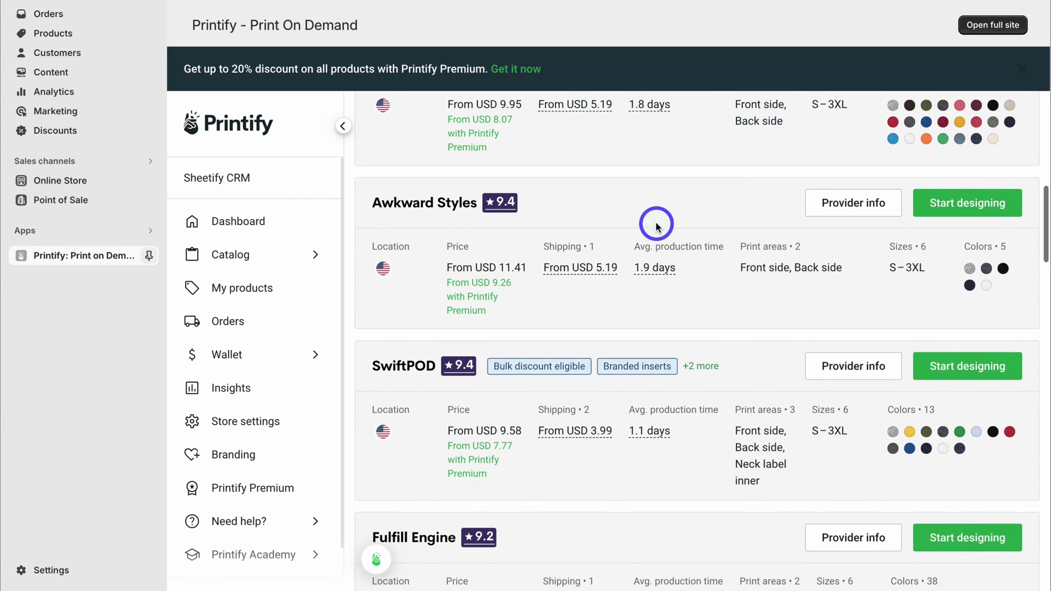
scroll(656, 224, "down", 2)
scroll(657, 224, "up", 3)
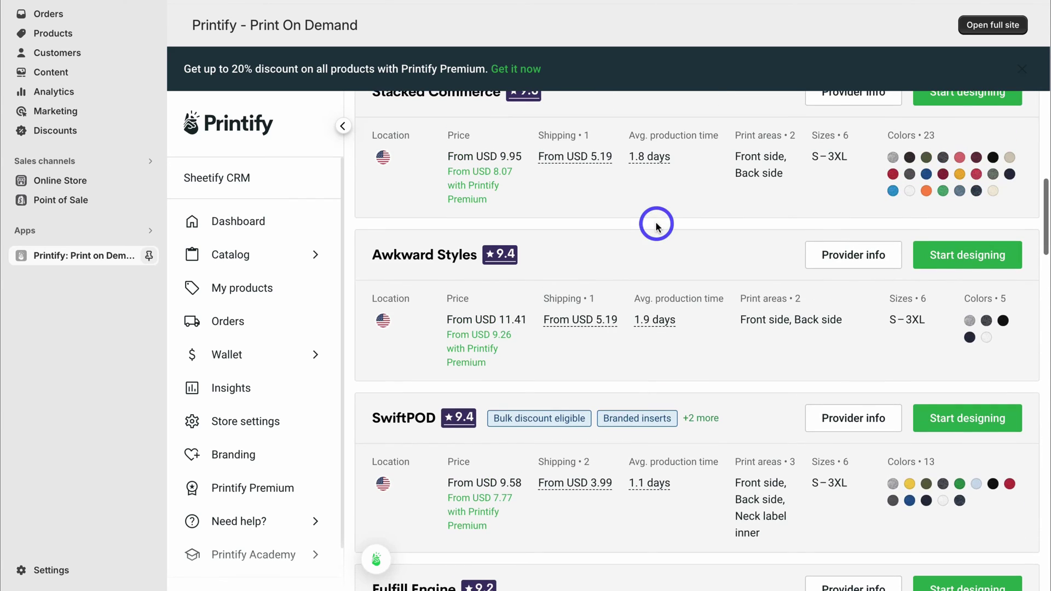
left_click(965, 258)
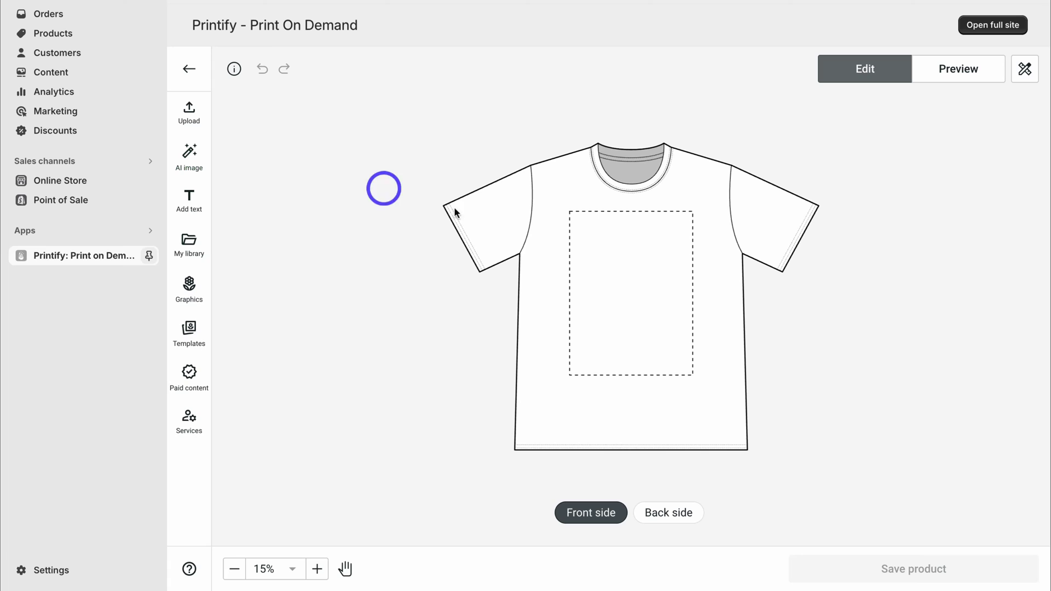
Upload Sheetify CRM logo.png onto the T-shirt's front print area.
left_click(186, 112)
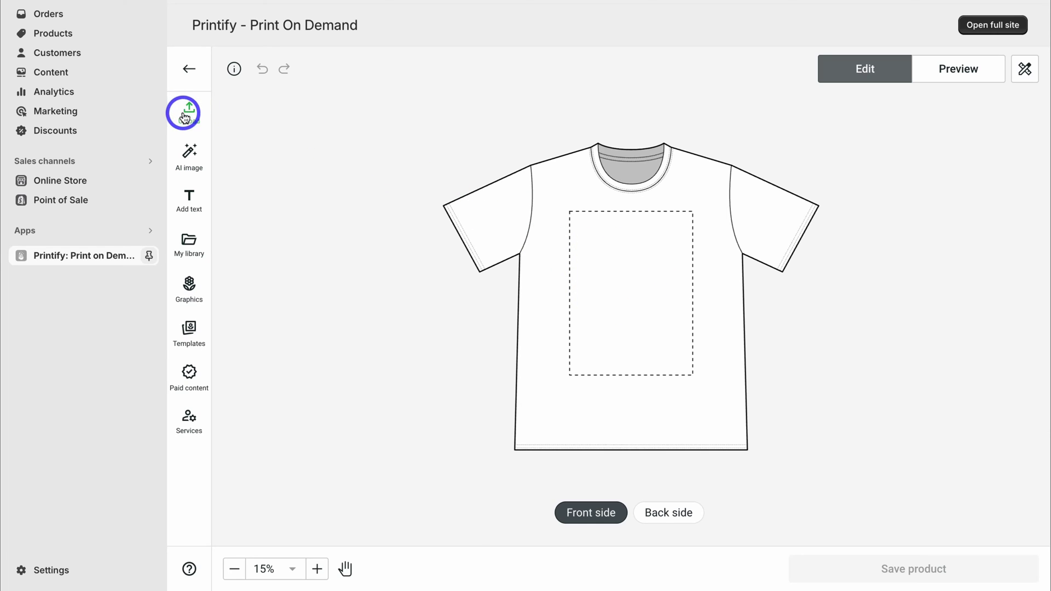
left_click(643, 228)
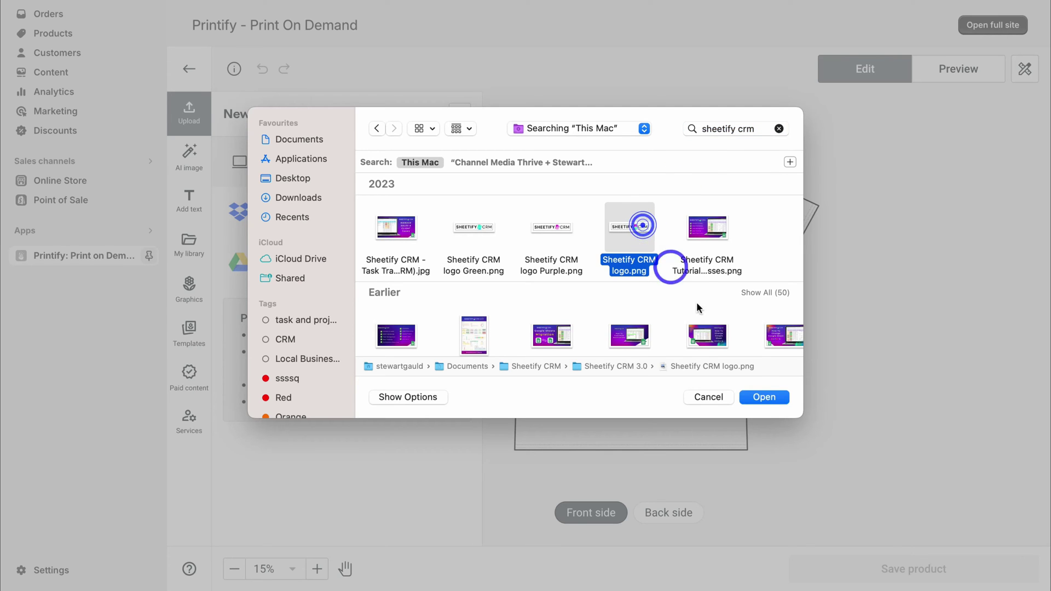
left_click(764, 396)
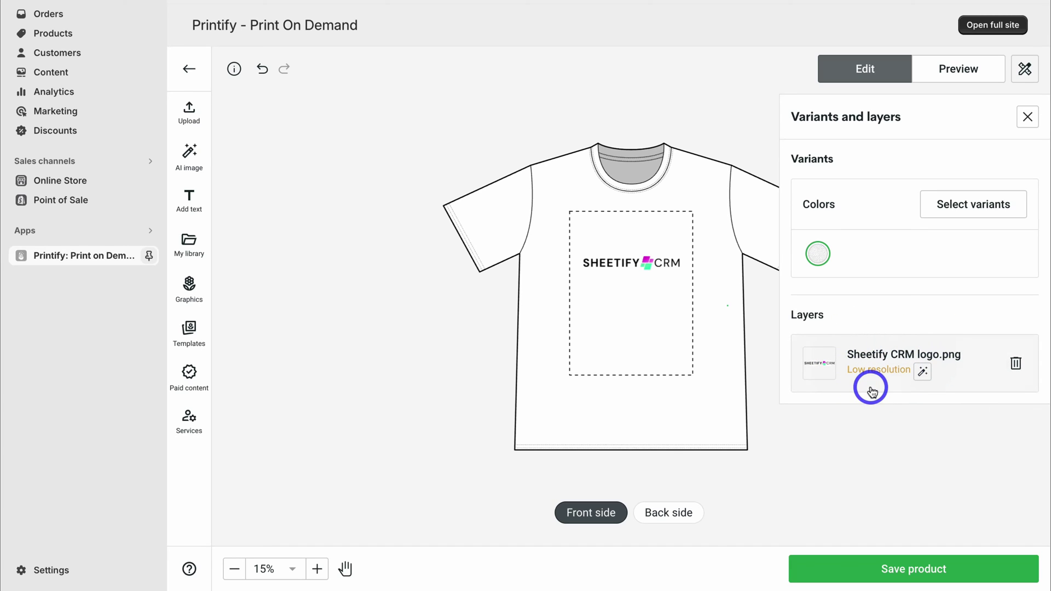
Preview the shirt's back and front sides, then save the product.
left_click(666, 514)
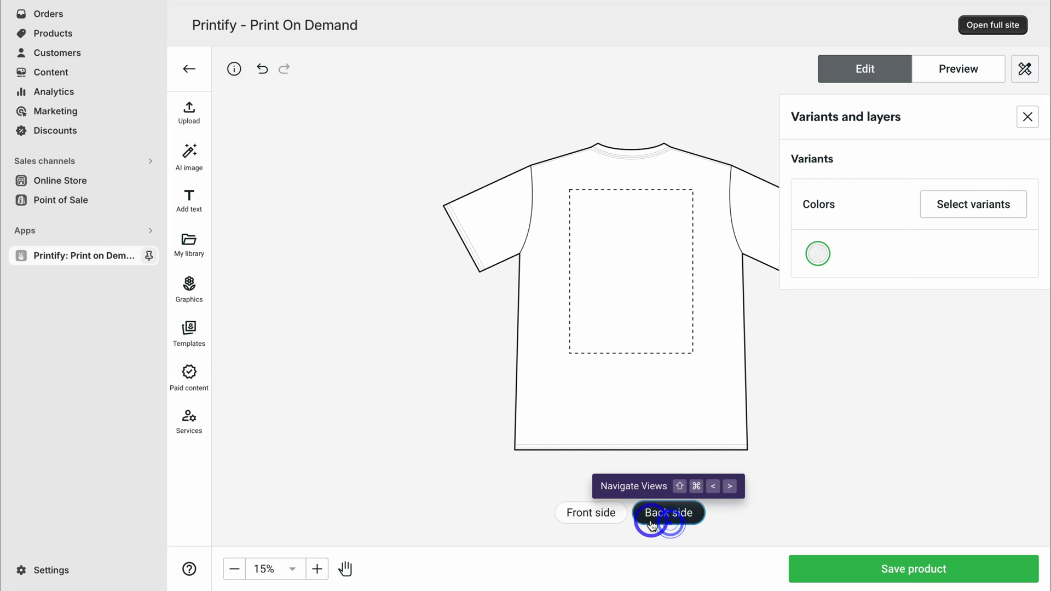
left_click(600, 515)
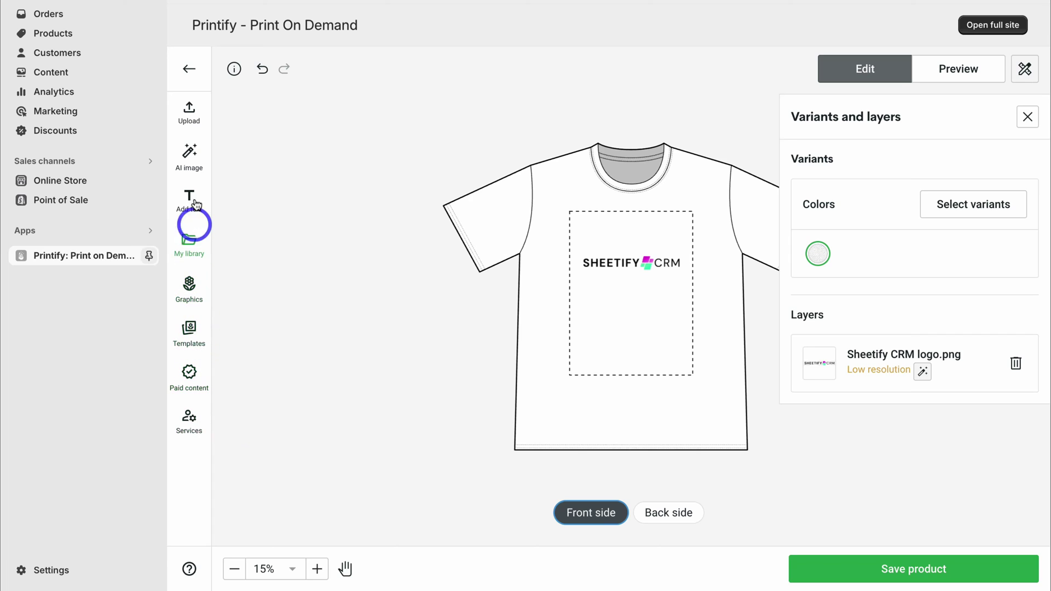
left_click(918, 571)
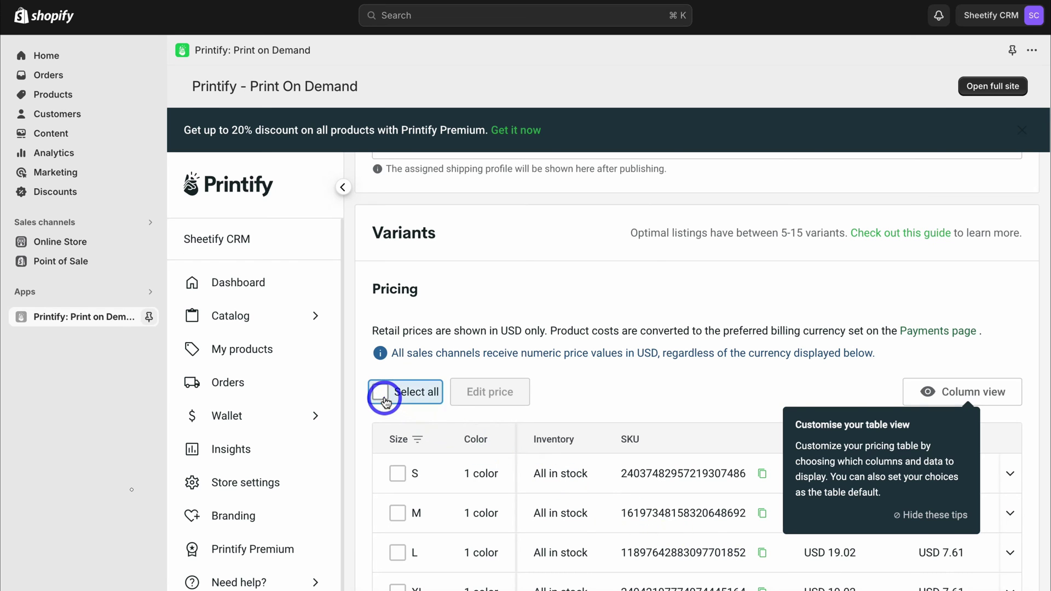
left_click(384, 394)
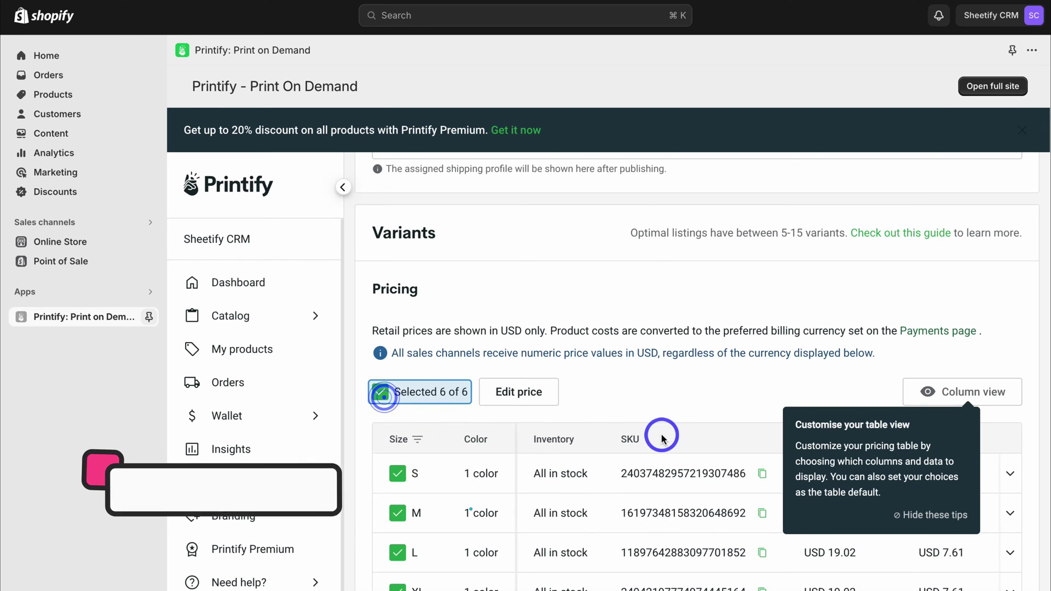
scroll(662, 438, "down", 5)
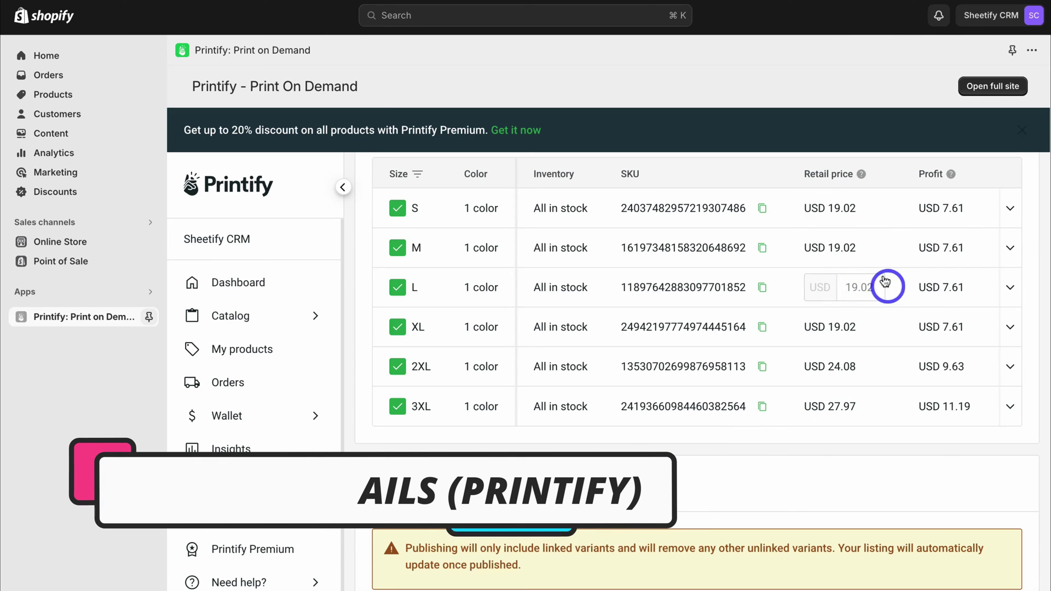
scroll(838, 356, "down", 10)
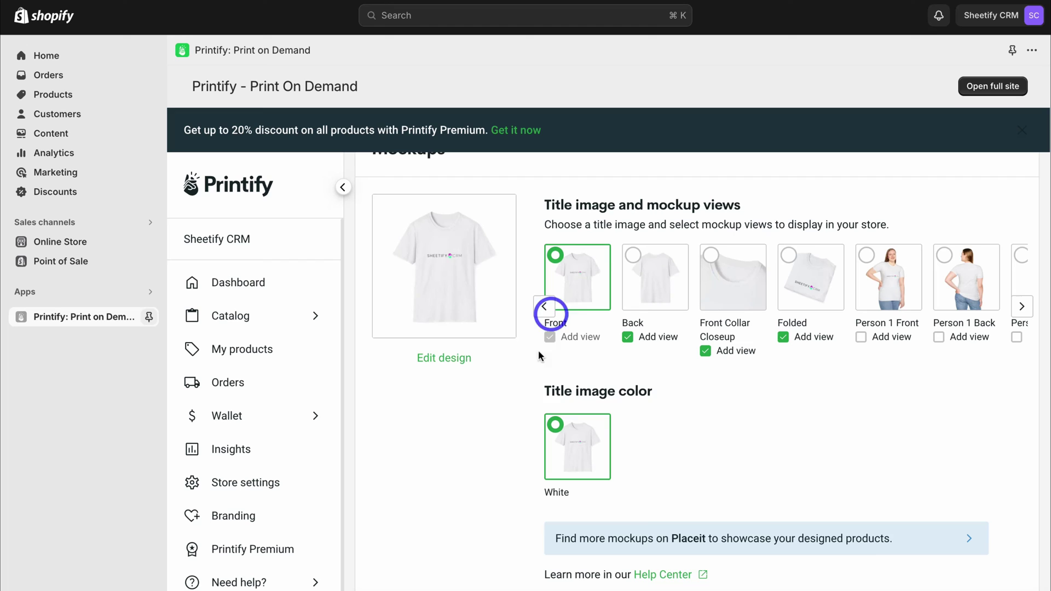
scroll(745, 360, "down", 9)
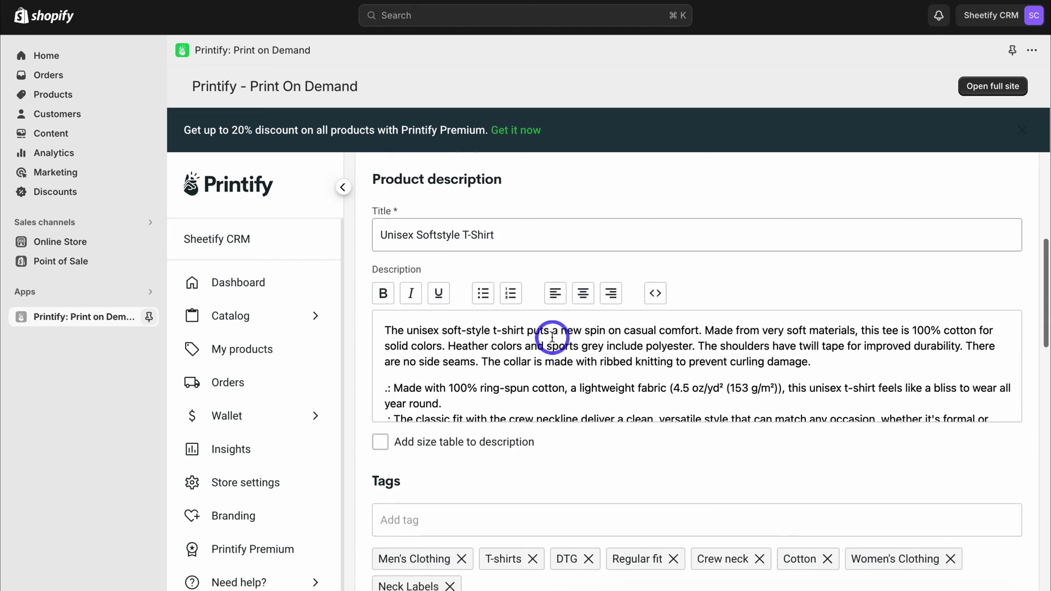
scroll(615, 392, "down", 5)
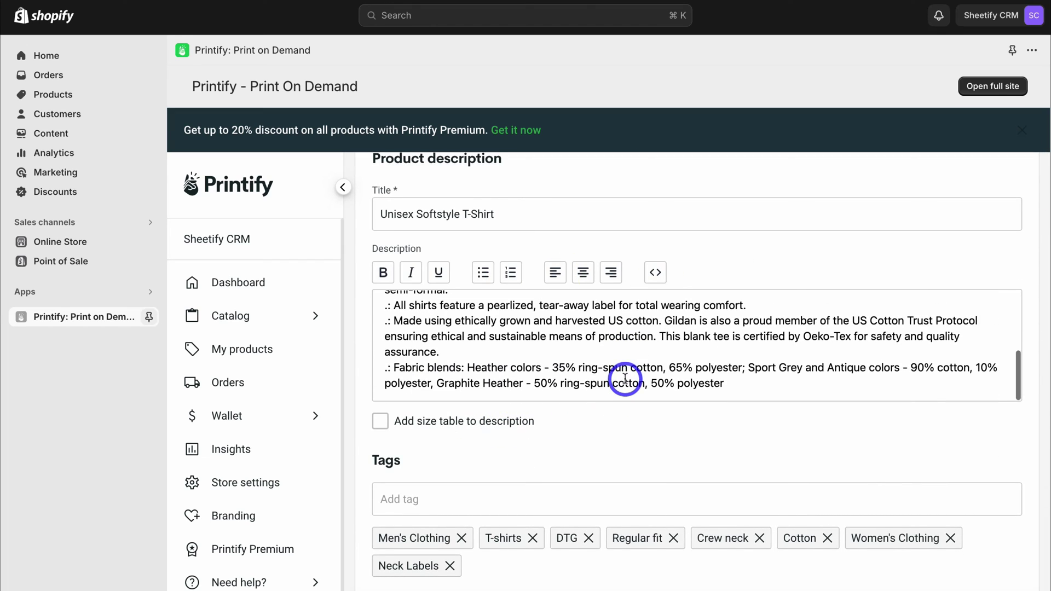
scroll(525, 448, "down", 3)
scroll(595, 413, "down", 4)
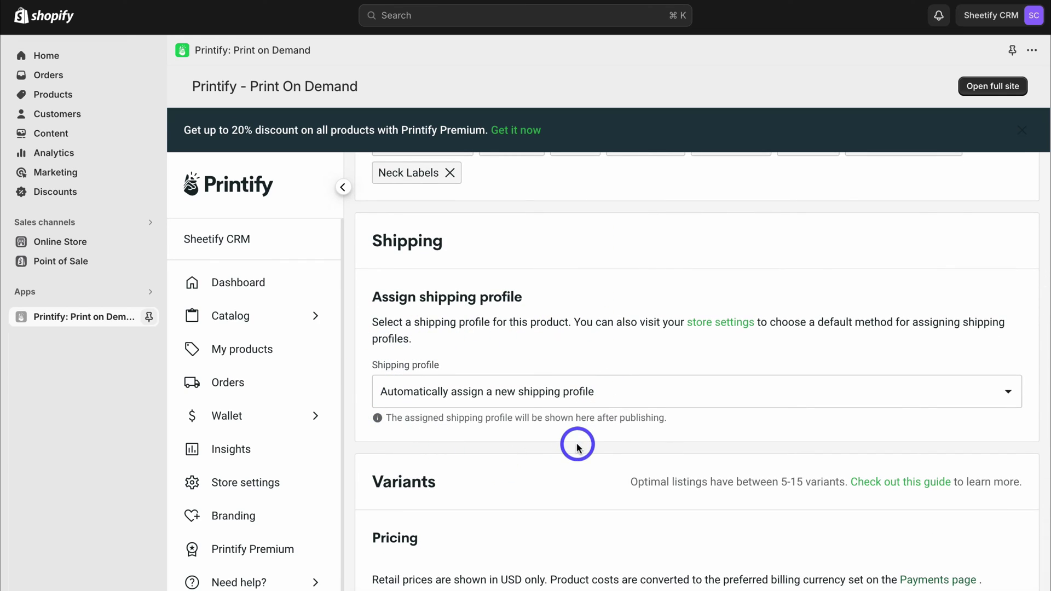
scroll(580, 438, "down", 1)
scroll(468, 337, "down", 1)
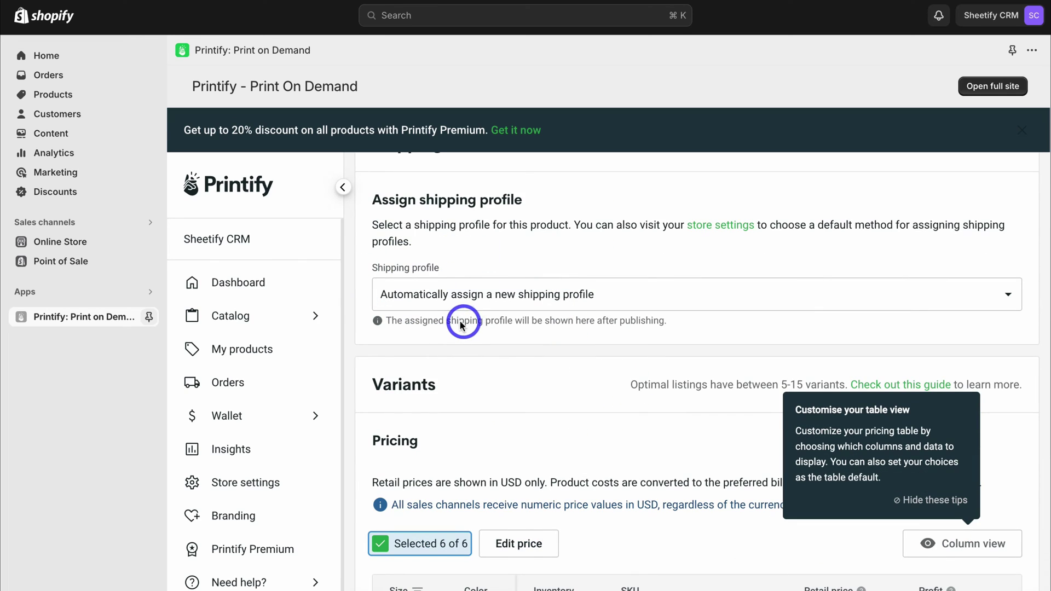
scroll(566, 328, "down", 4)
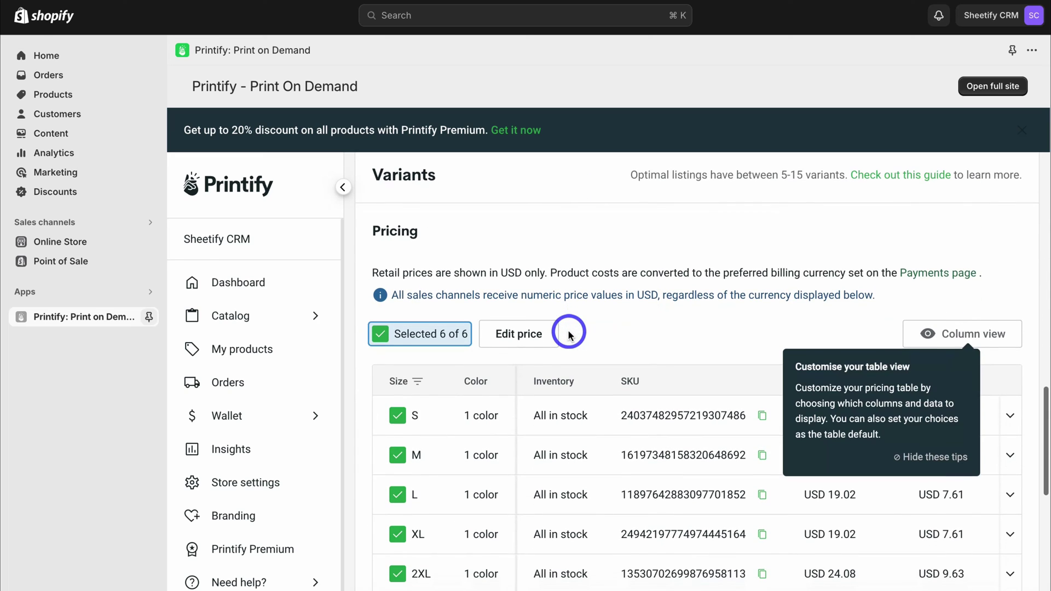
scroll(566, 328, "down", 10)
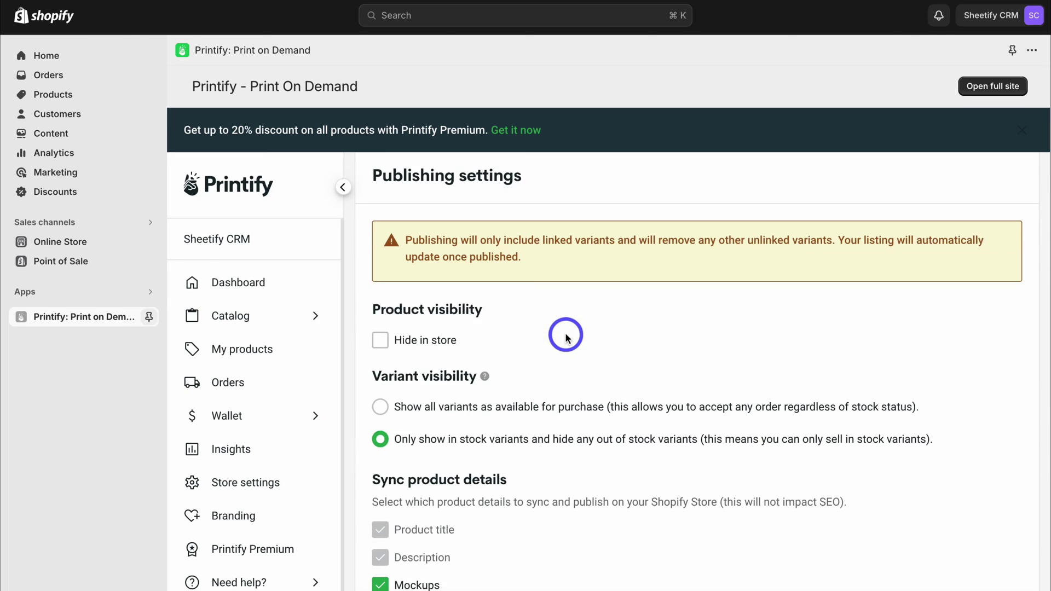
scroll(518, 304, "down", 2)
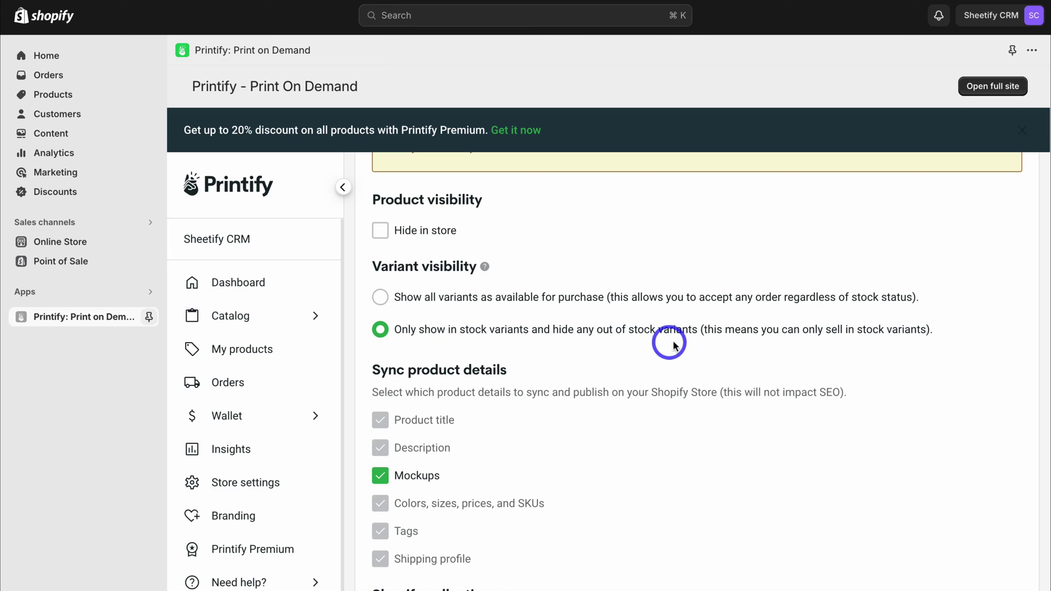
scroll(675, 344, "down", 3)
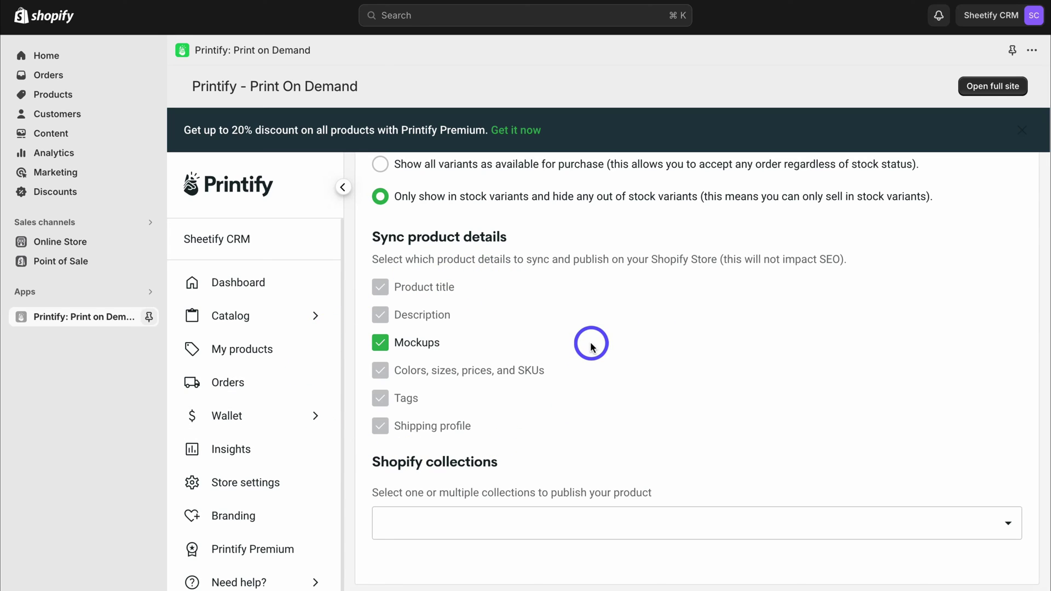
Assign the Unisex Softstyle T-Shirt to the Home page collection and publish it to Shopify.
left_click(518, 523)
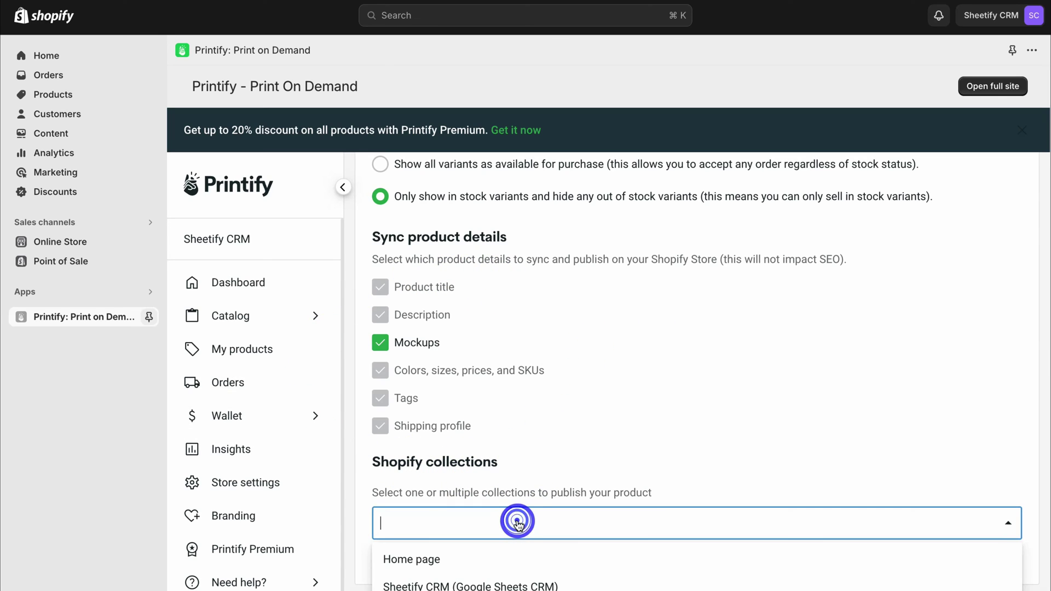
left_click(630, 457)
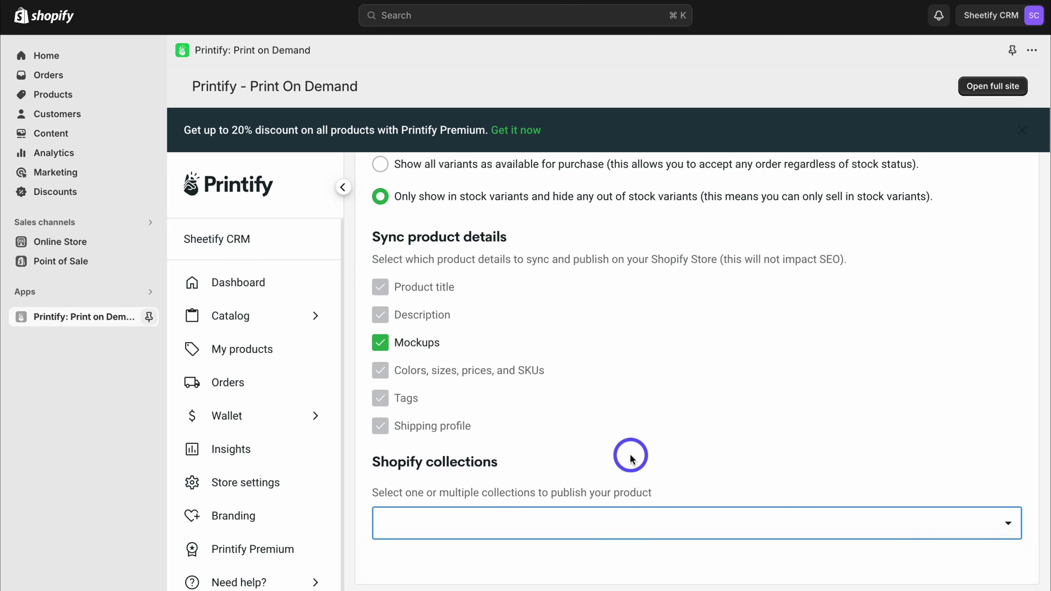
left_click(624, 520)
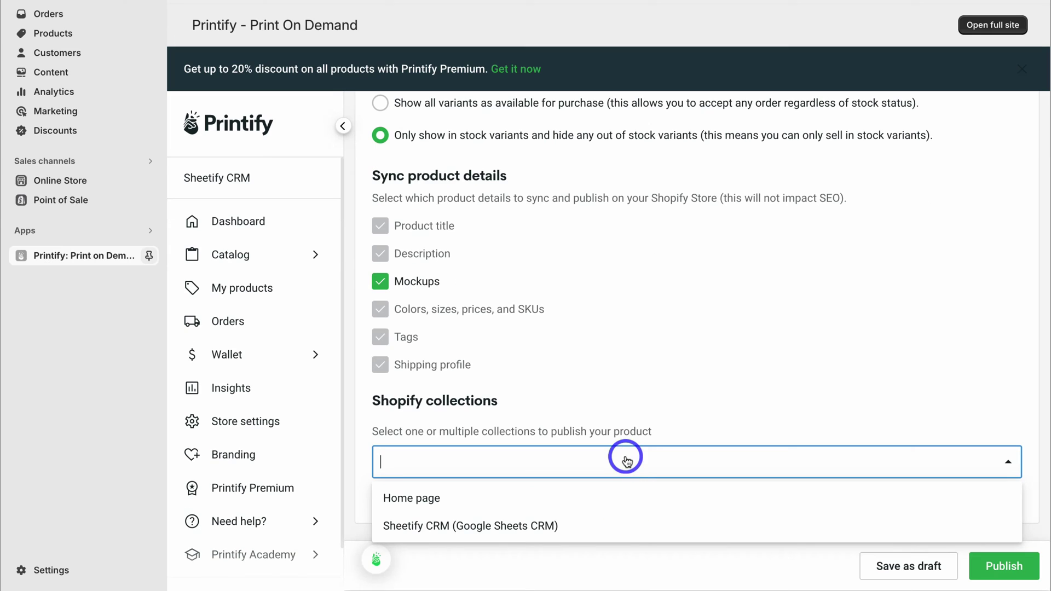
left_click(623, 495)
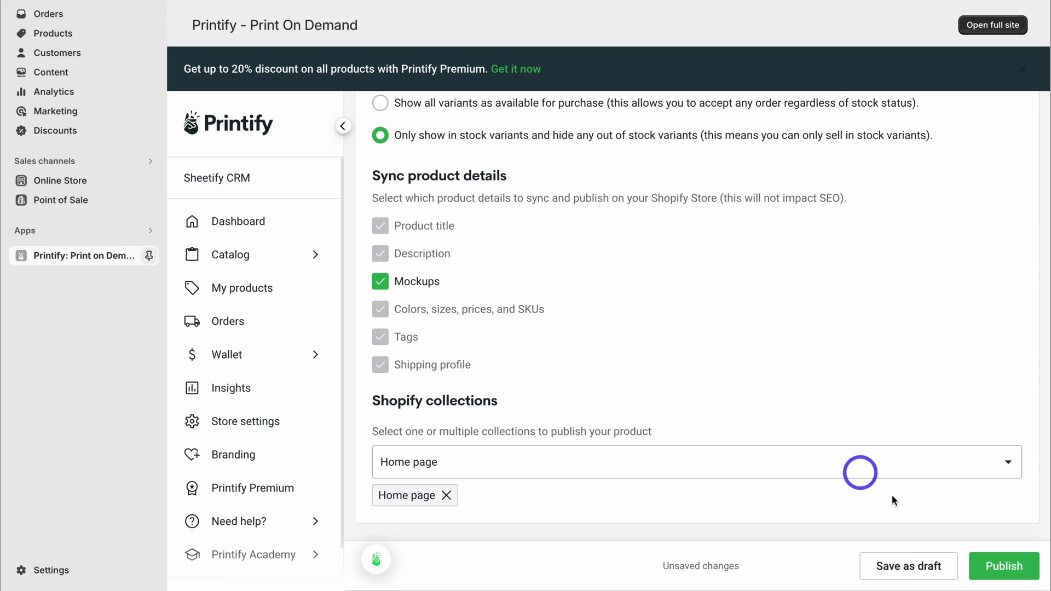
left_click(996, 567)
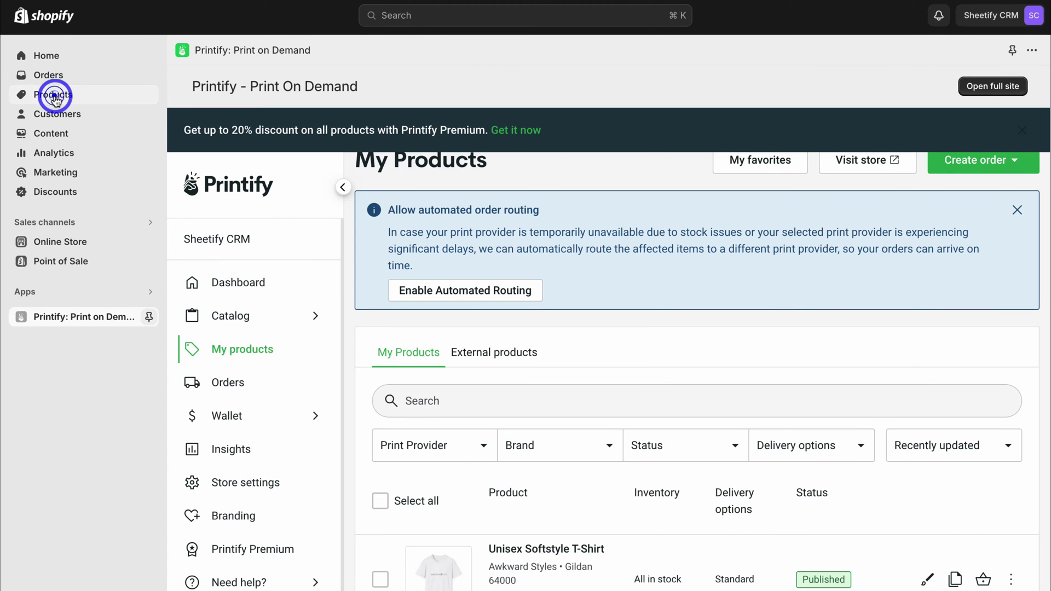
Open the Unisex Softstyle T-Shirt in Shopify Products and review its Active status, mockups and collection.
left_click(54, 56)
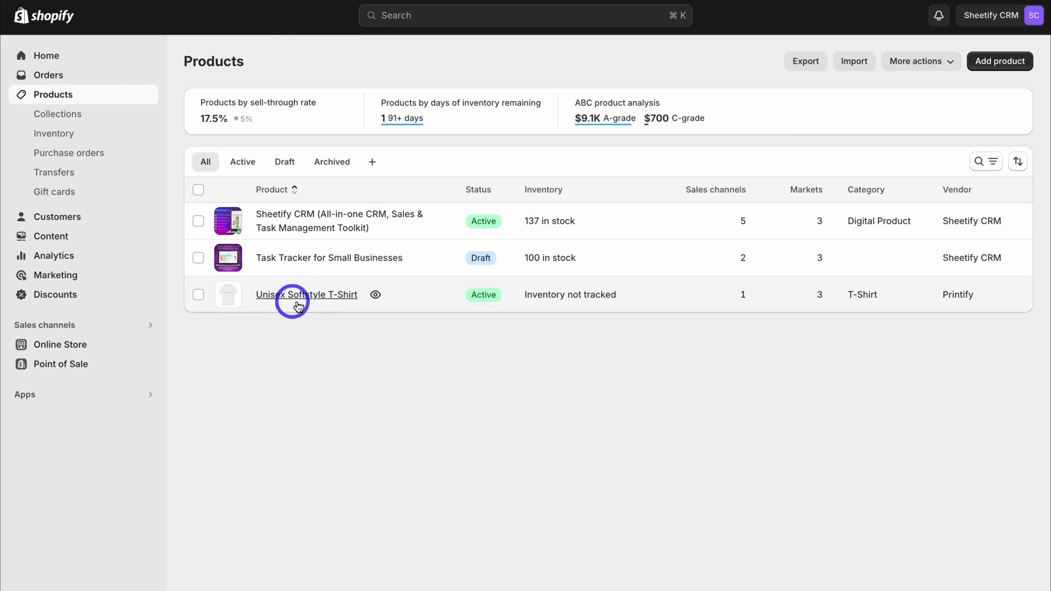
left_click(305, 297)
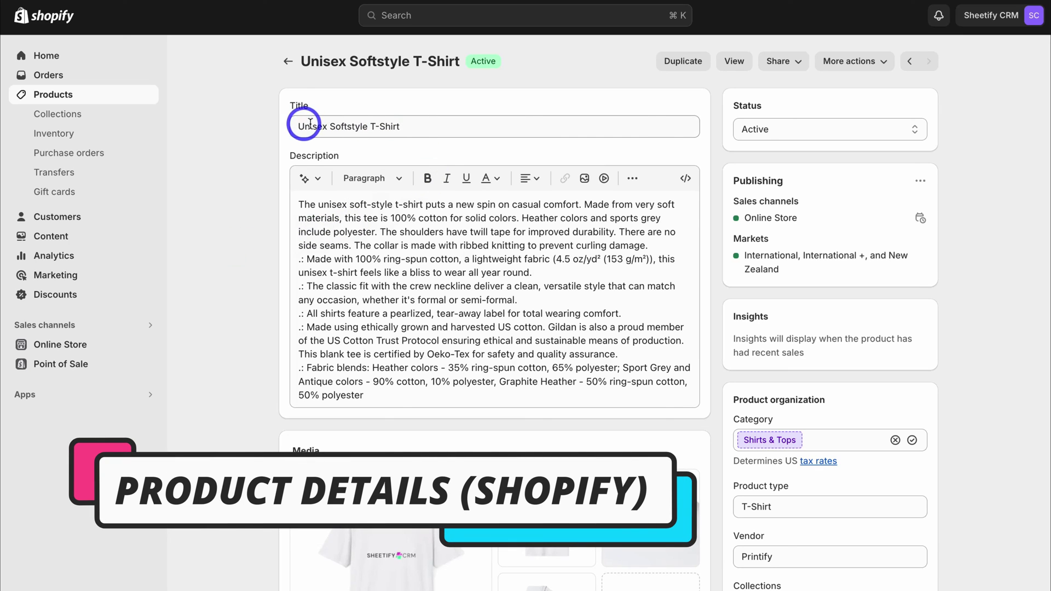
scroll(450, 241, "down", 4)
scroll(538, 206, "up", 3)
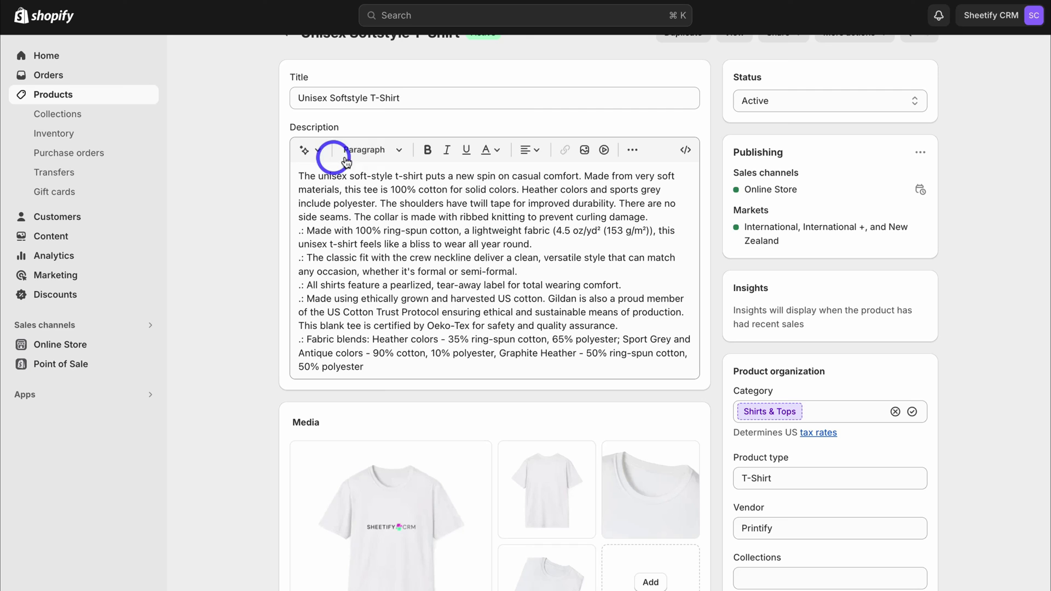
scroll(510, 153, "down", 5)
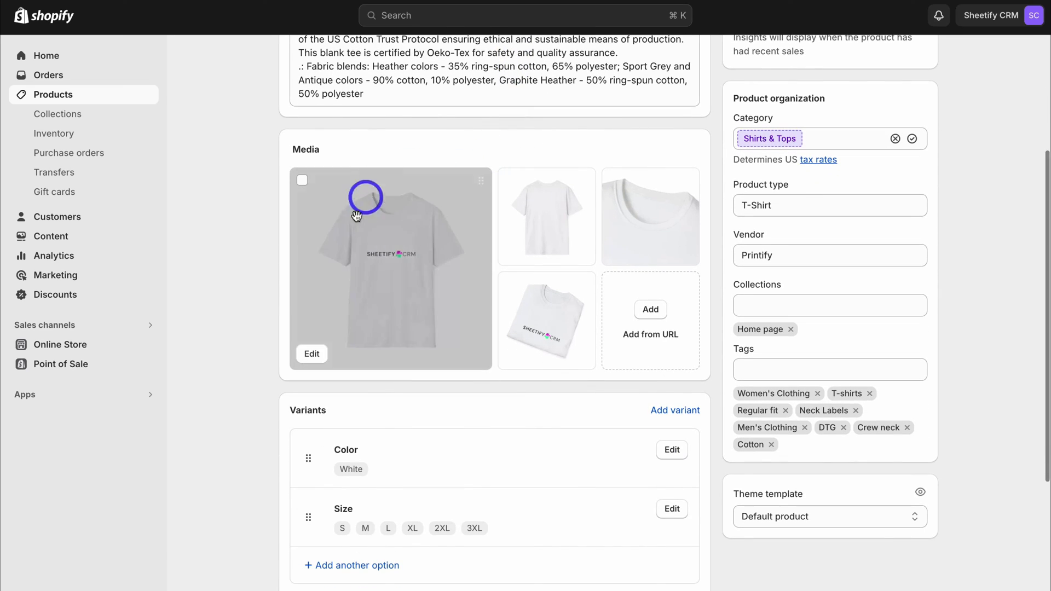
scroll(413, 257, "down", 4)
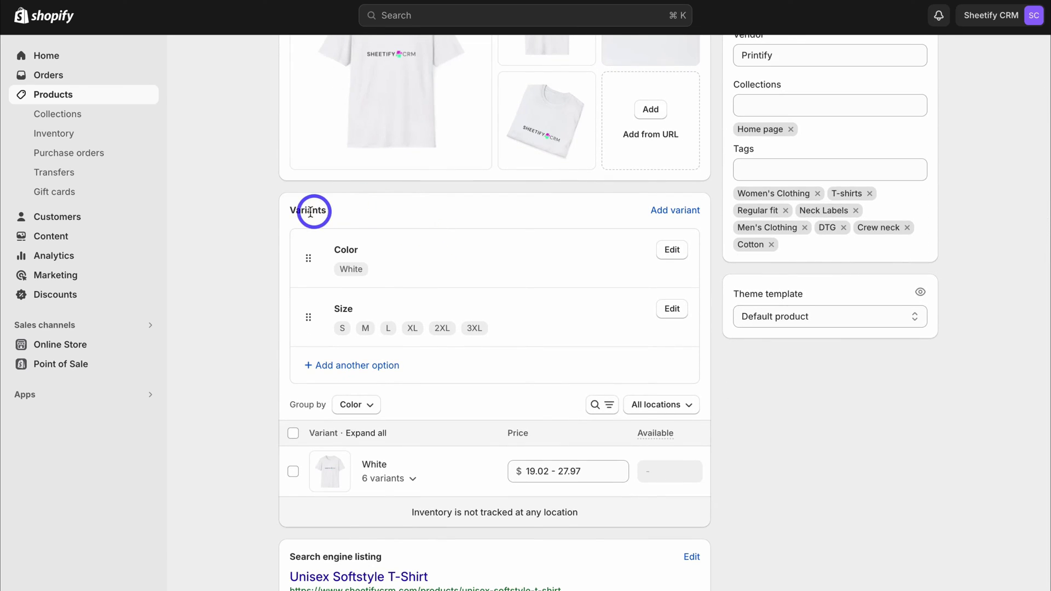
scroll(311, 211, "down", 3)
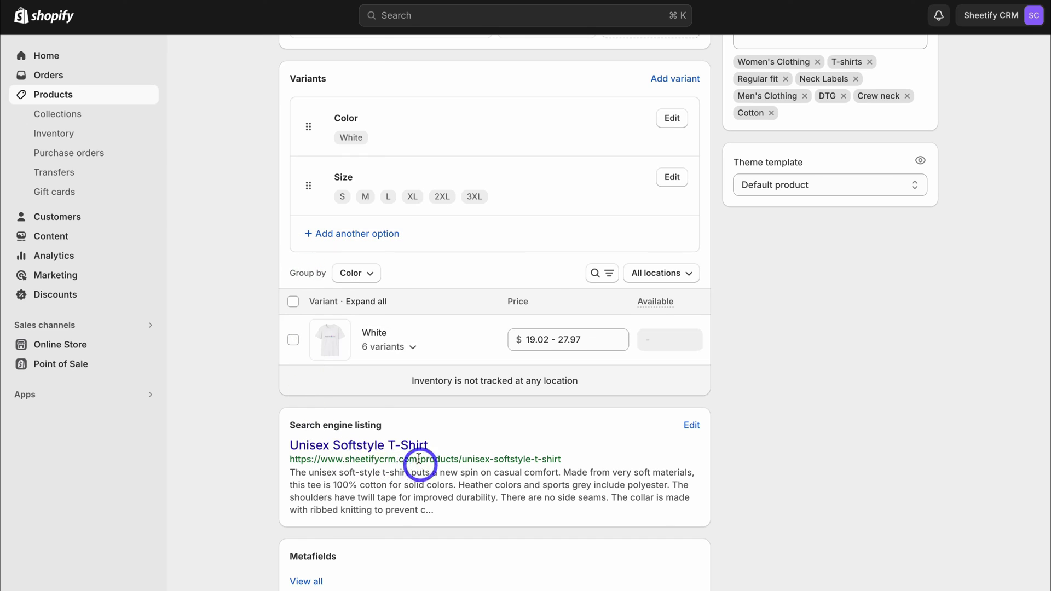
scroll(412, 453, "up", 8)
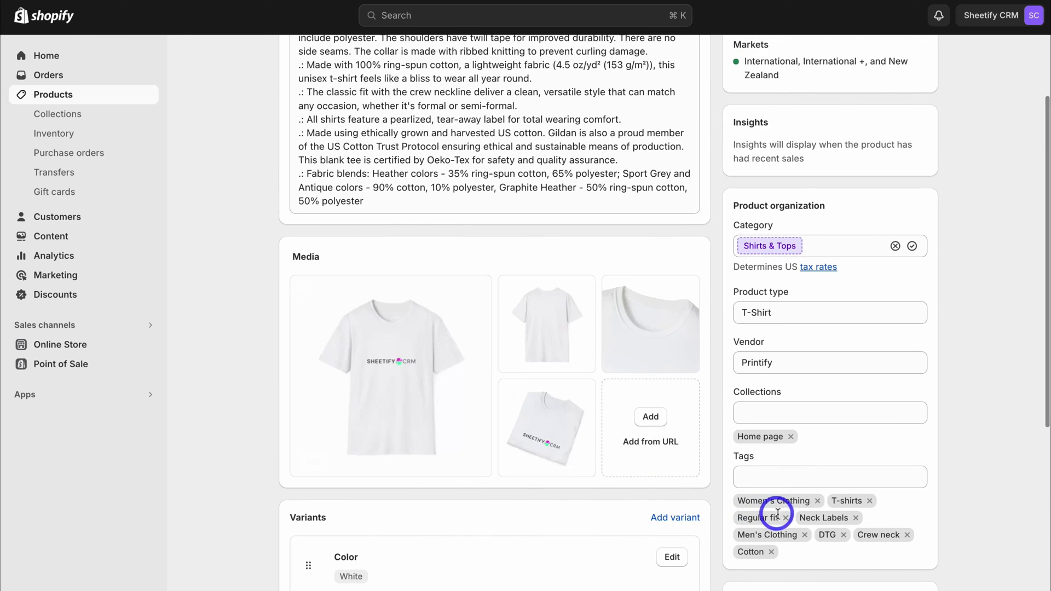
scroll(783, 520, "up", 1)
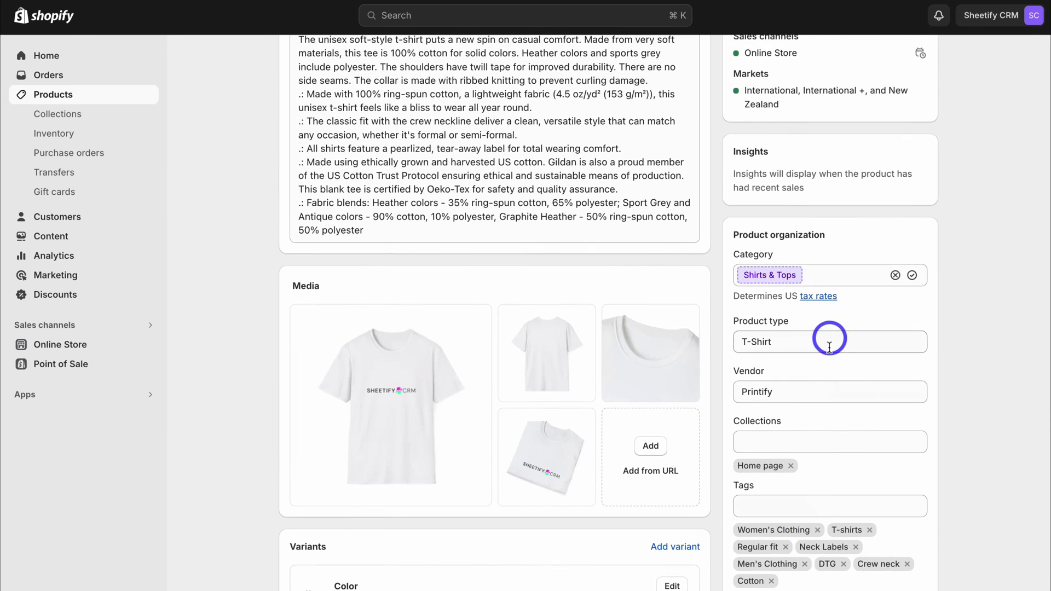
scroll(823, 434, "up", 3)
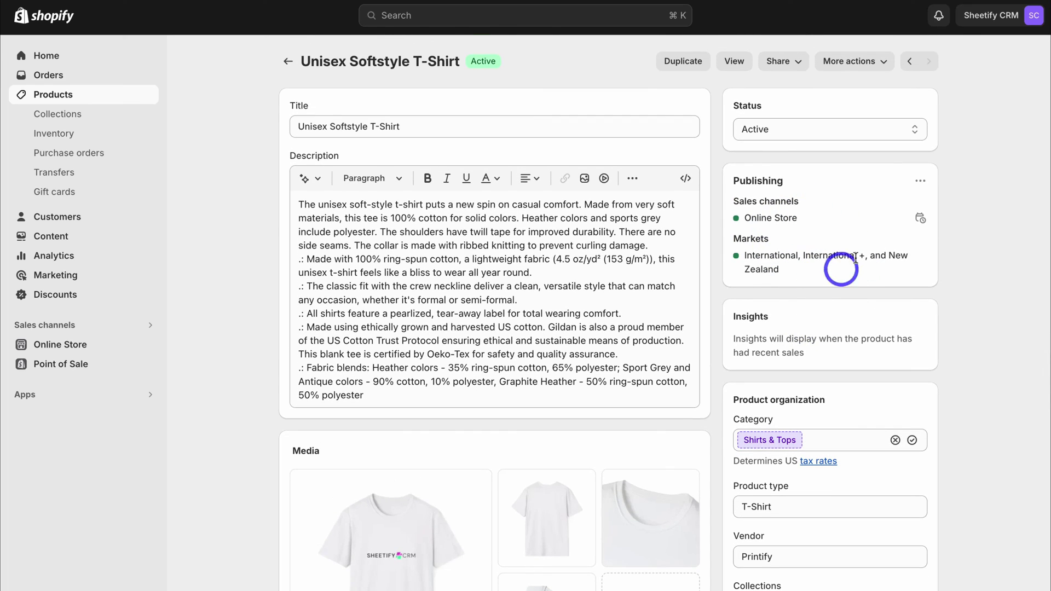